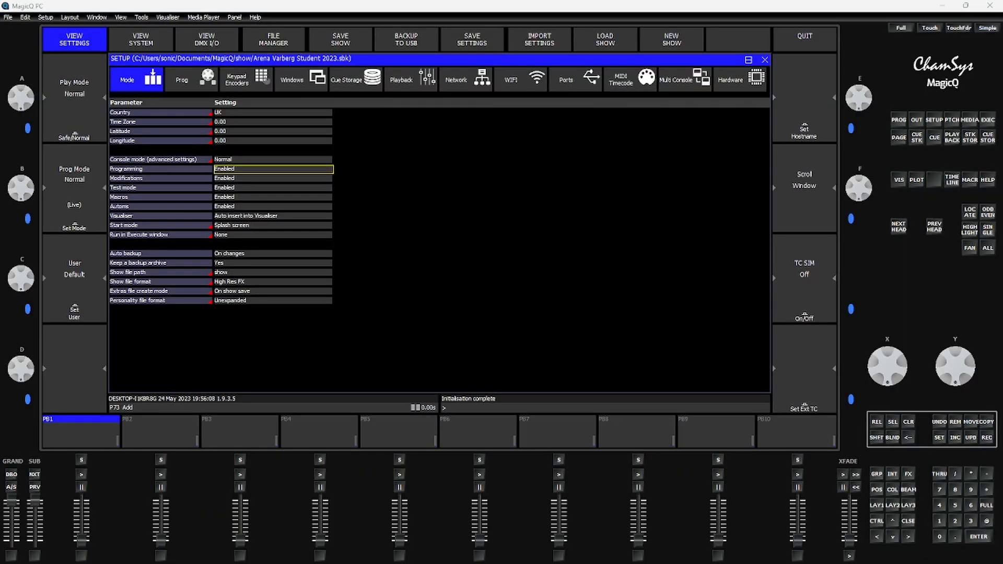
- Examine the IP address in the network settings and the programmed macros, returning to the setup window
left_click(514, 465)
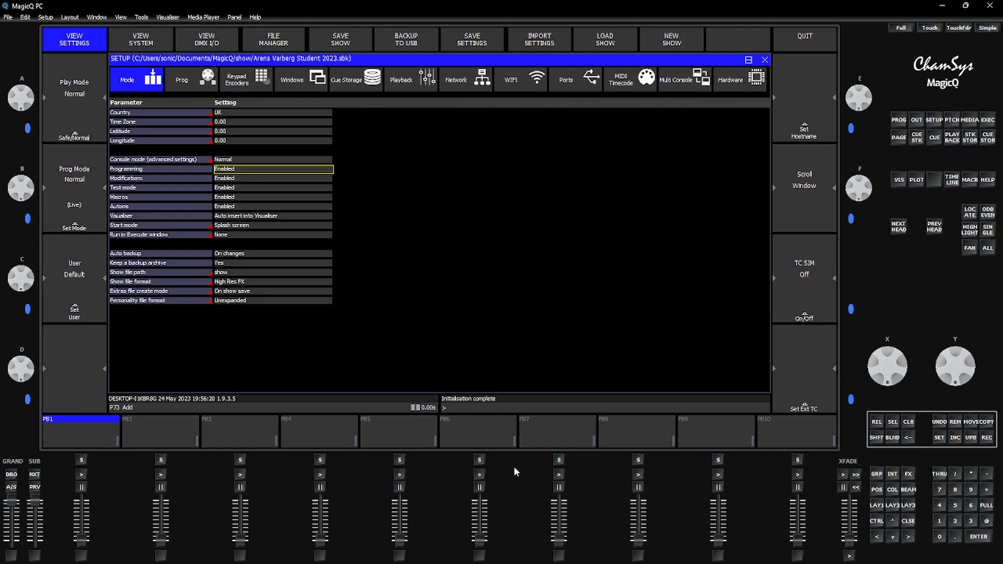
left_click(474, 84)
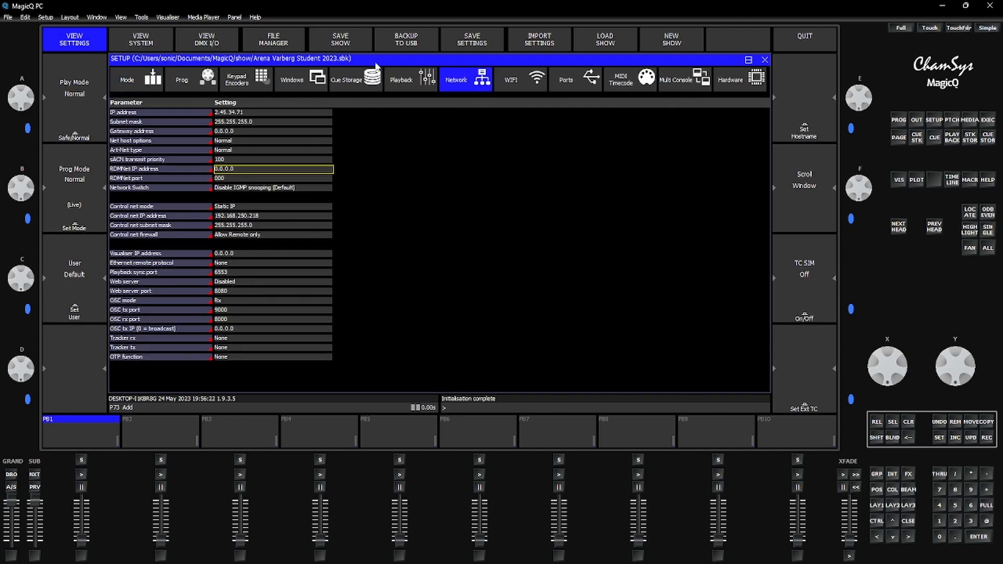
left_click(188, 111)
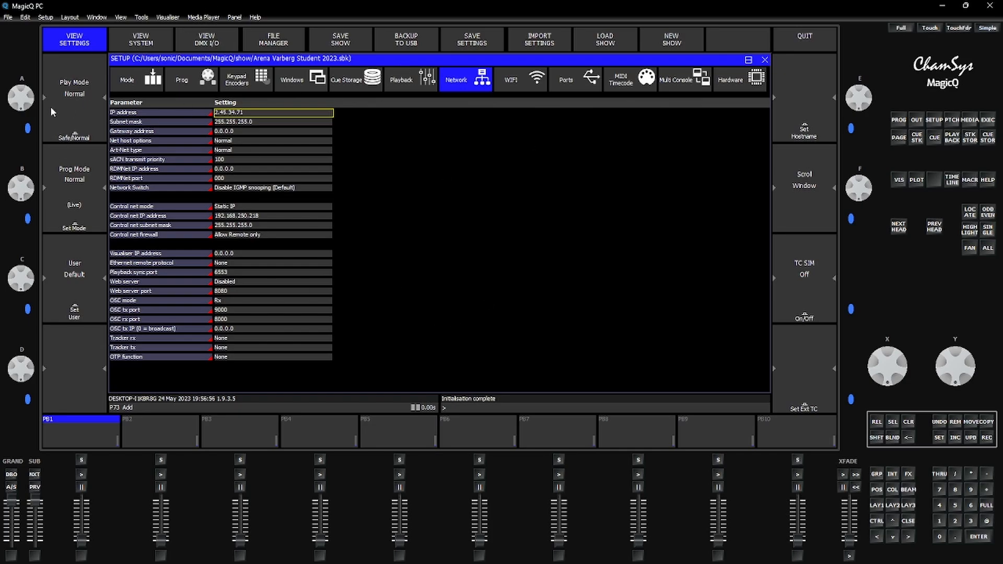
mouse_move(139, 123)
left_click(973, 181)
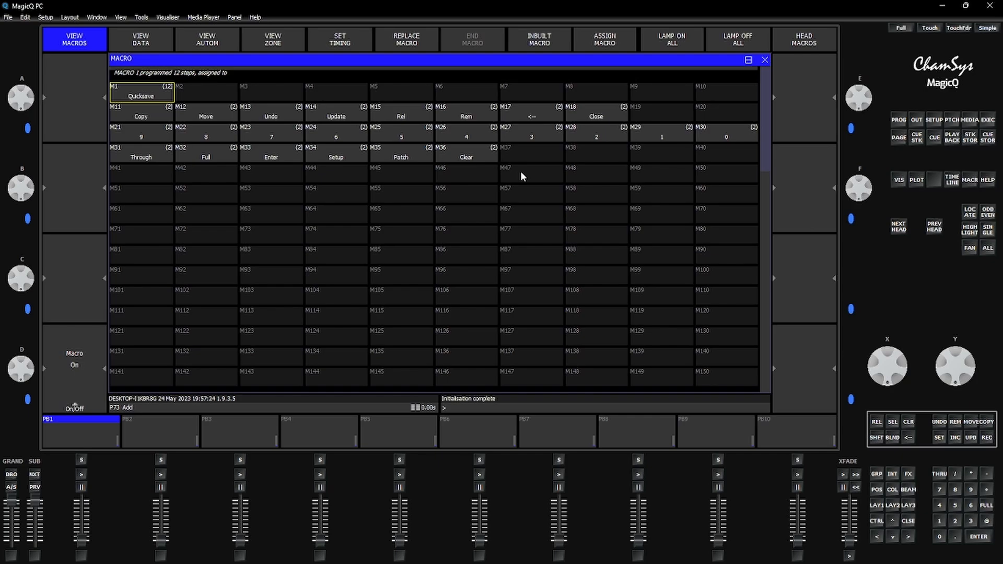
left_click(938, 120)
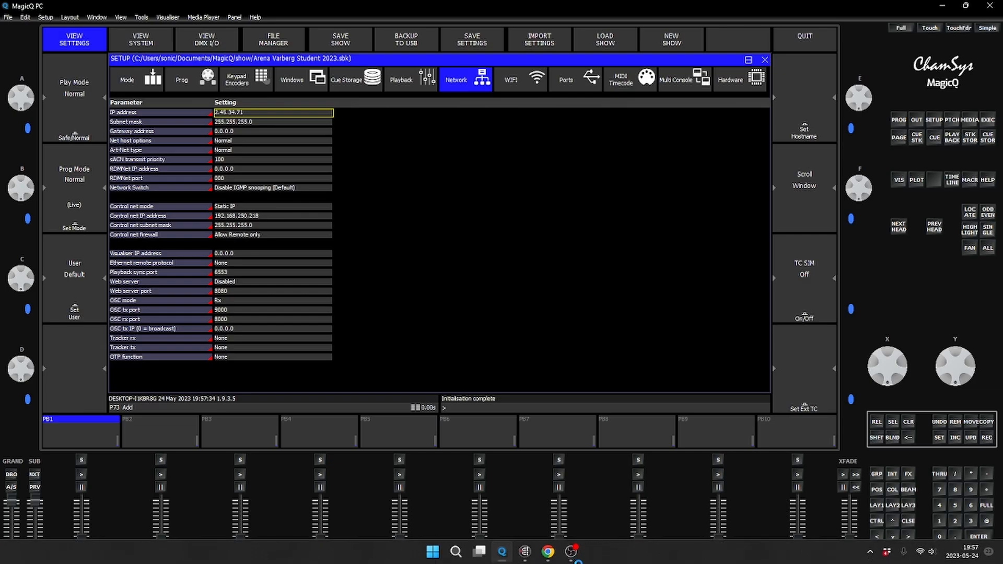
- Switch to the Bitfocus Companion launcher and inspect the network interfaces available for its GUI
mouse_move(575, 557)
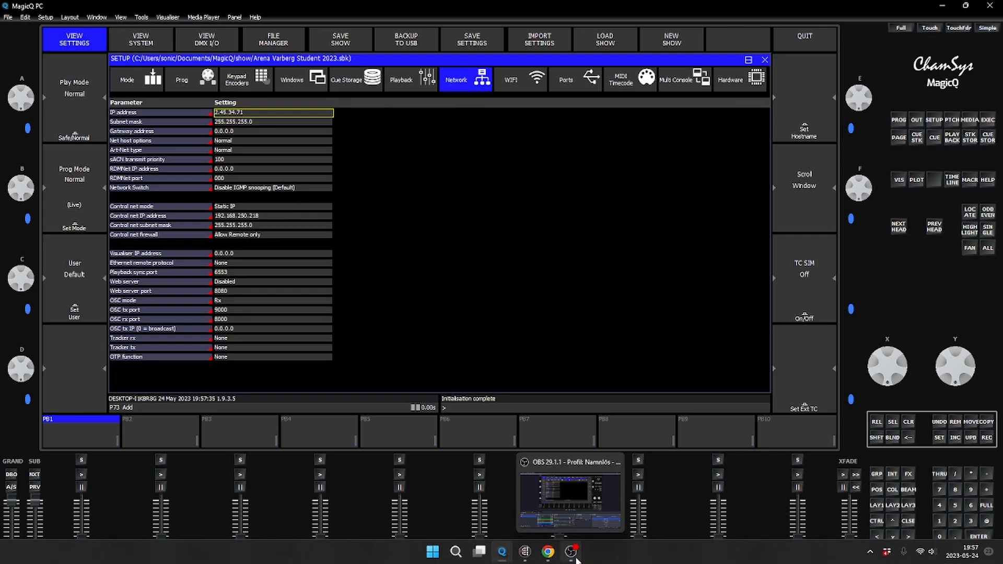
left_click(528, 556)
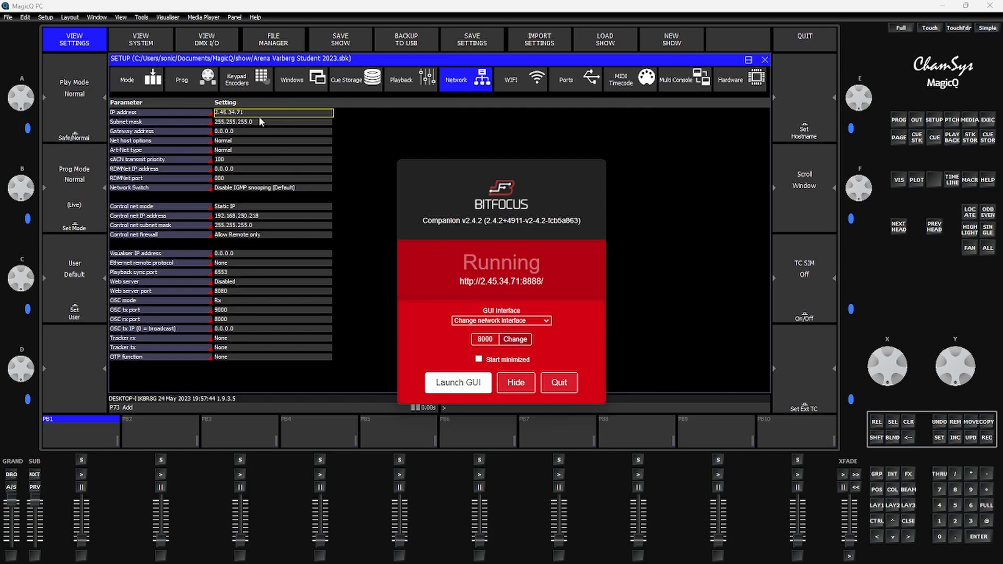
left_click(529, 324)
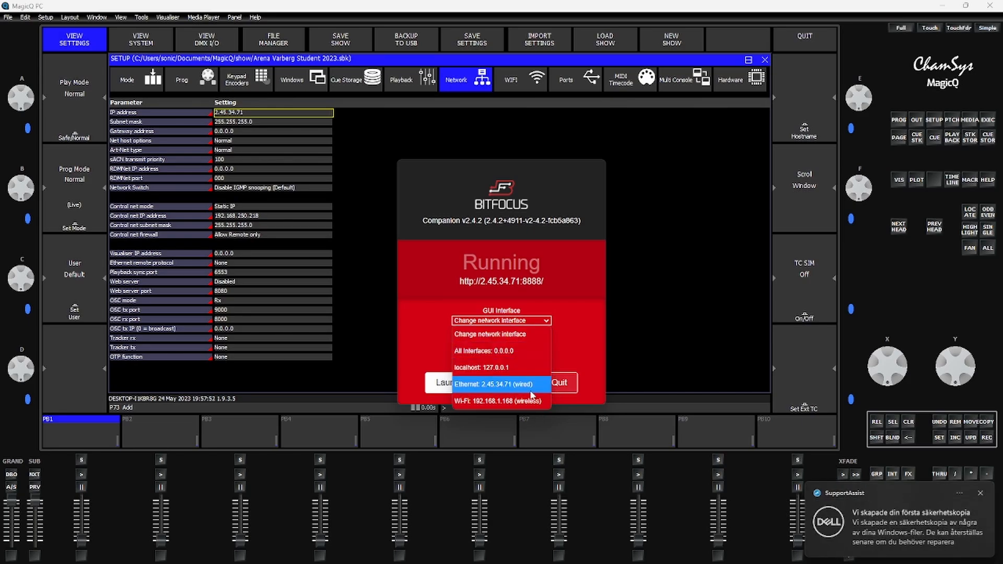
left_click(587, 330)
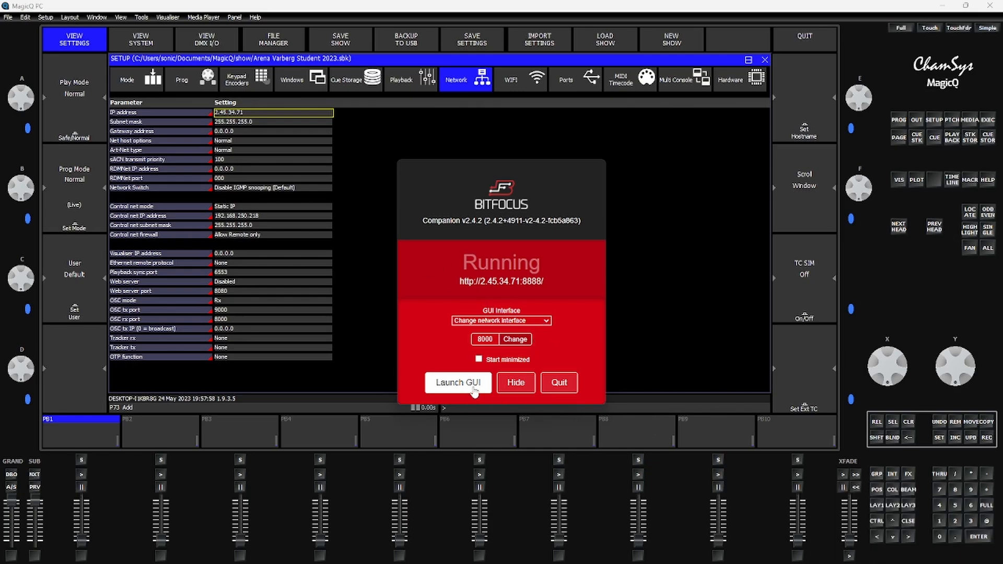
- Switch to Companion's admin page in Chrome and search the available connections for "magicq" to locate ChamSys MagicQ
left_click(549, 553)
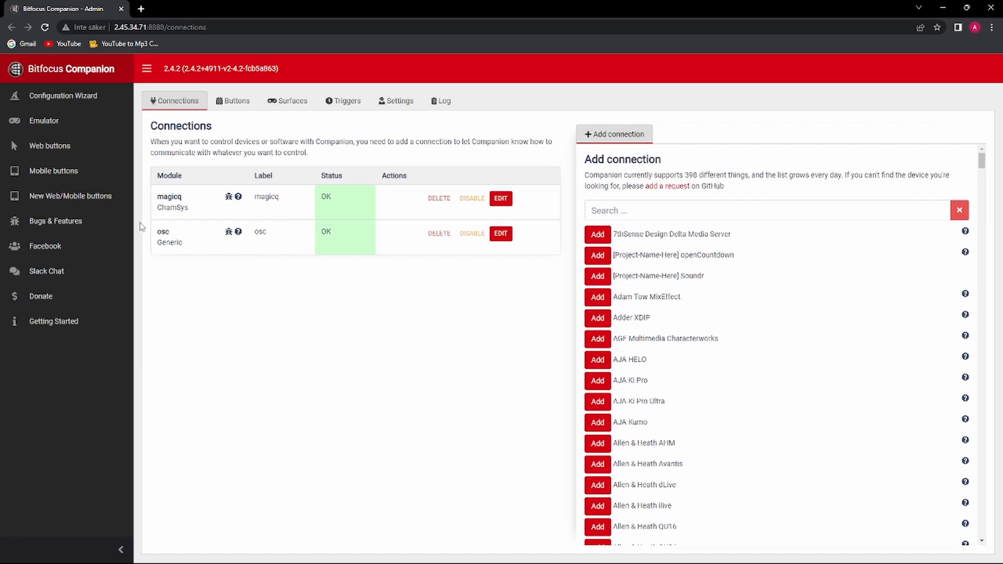
scroll(699, 272, "down", 2)
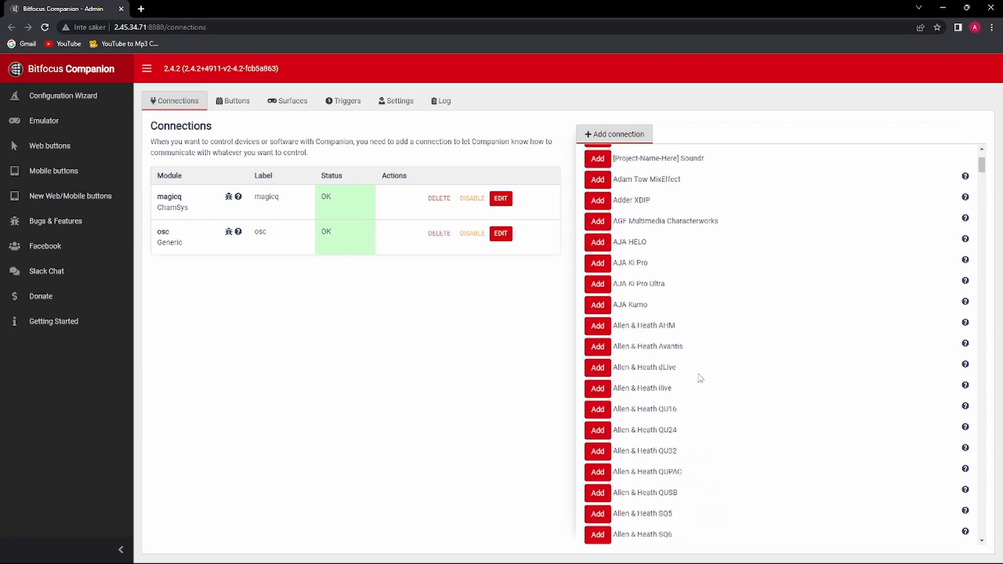
scroll(700, 378, "down", 3)
scroll(671, 392, "down", 3)
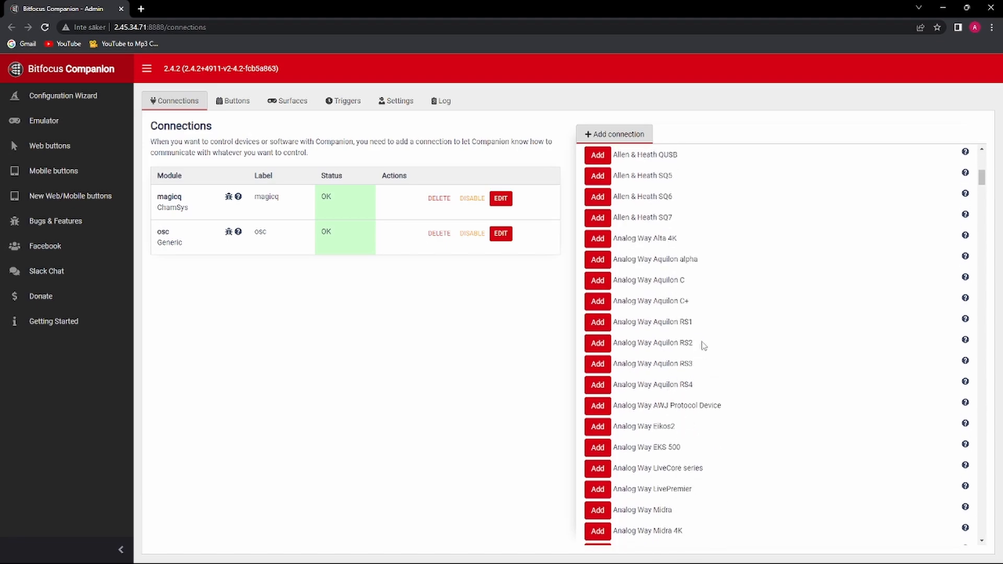
scroll(703, 345, "up", 10)
left_click(642, 211)
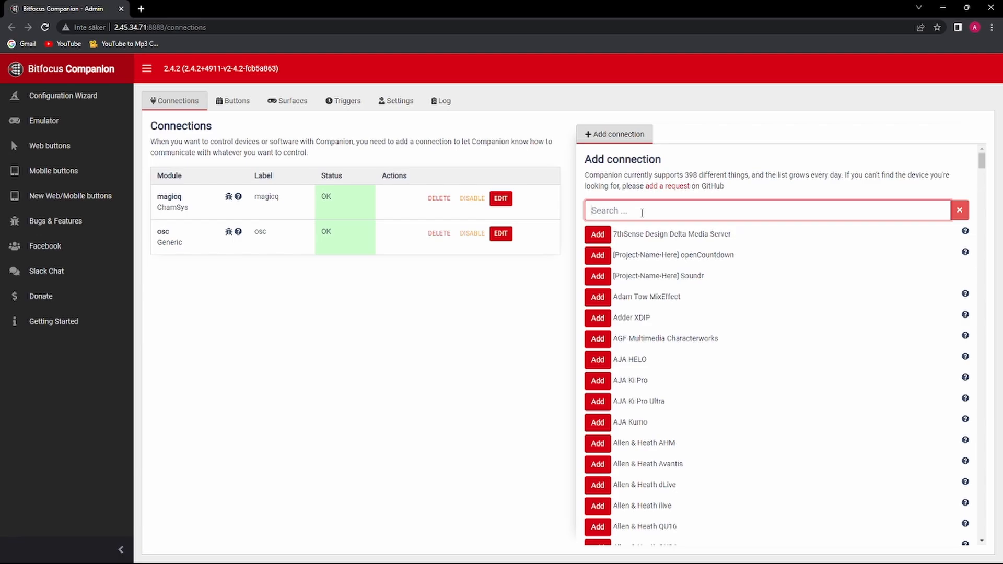
type("m")
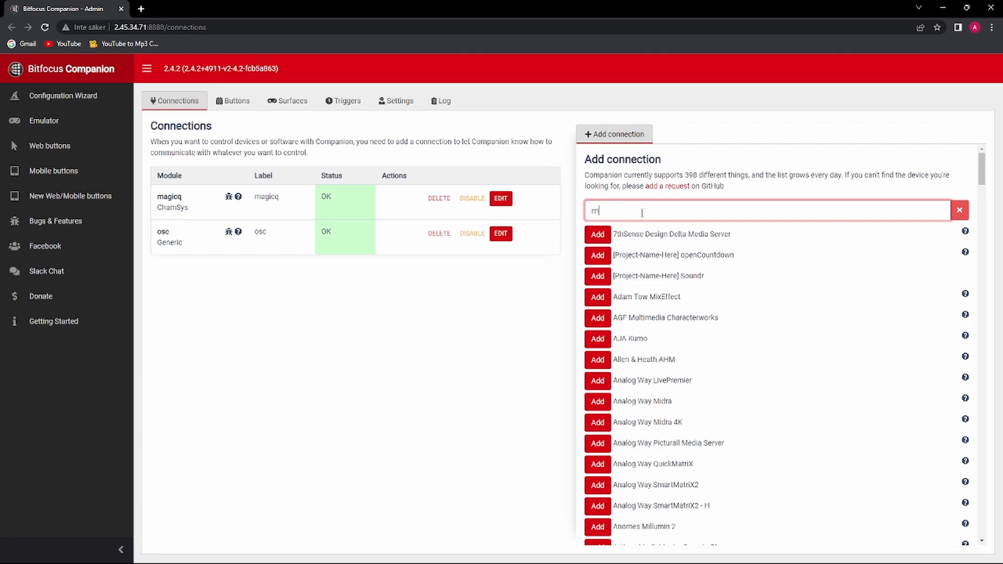
type("agicq")
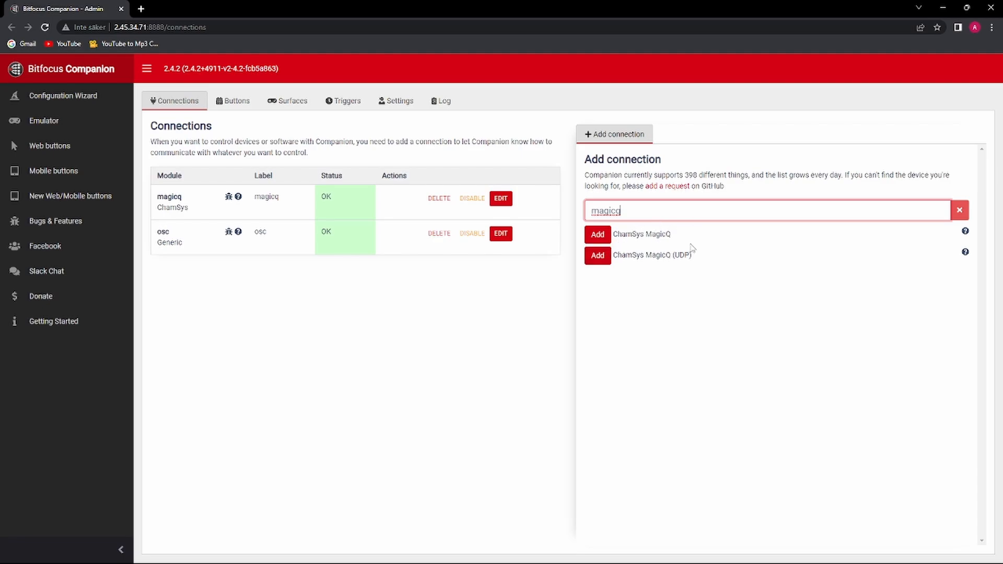
left_click_drag(681, 240, 593, 238)
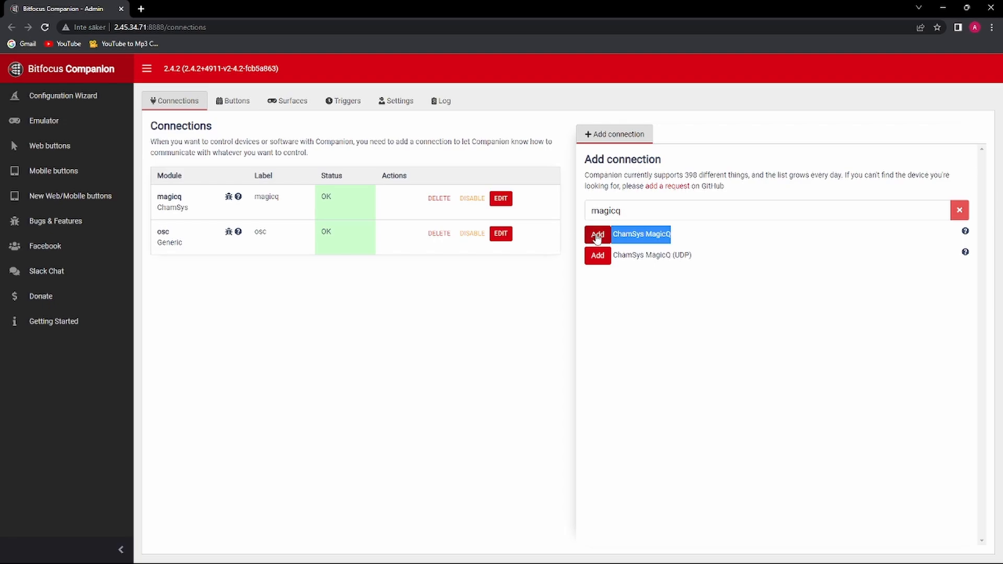
- Search the available connections for "osc" to locate Generic OSC, clear the search and check the existing connections' status
left_click(651, 213)
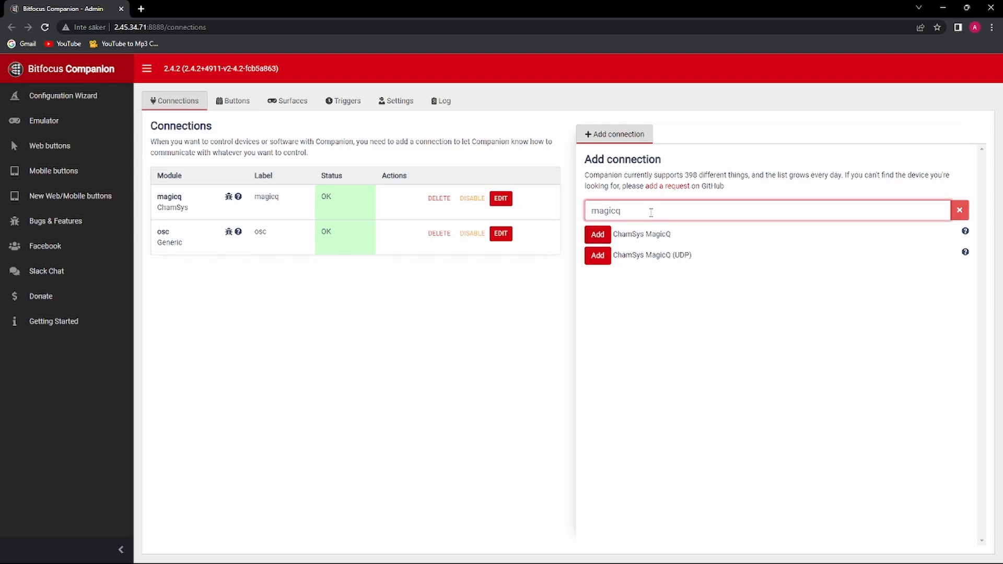
key("BackSpace")
key("BackSpace")
key("BackSpace")
key("BackSpace")
key("BackSpace")
key("BackSpace")
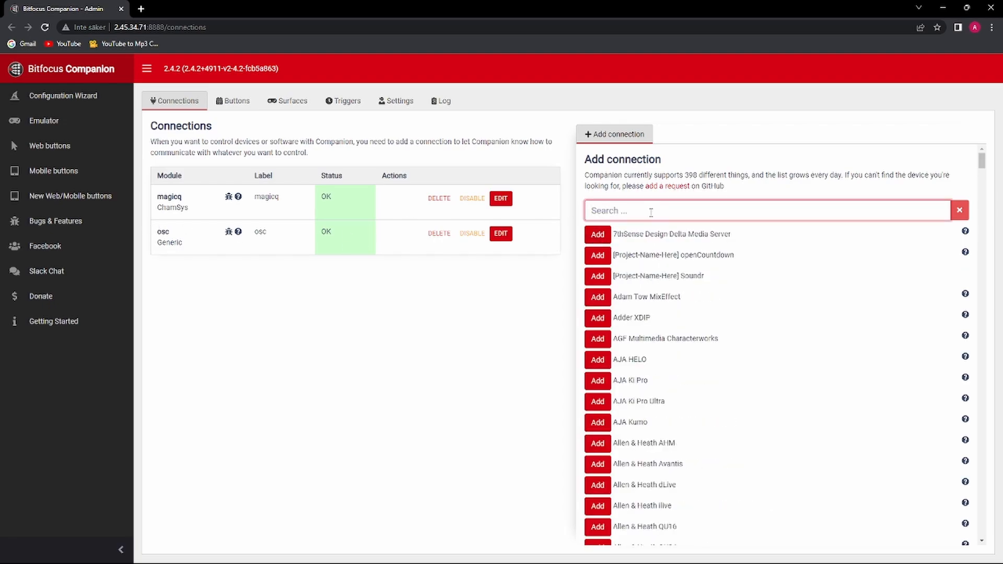
type("osc")
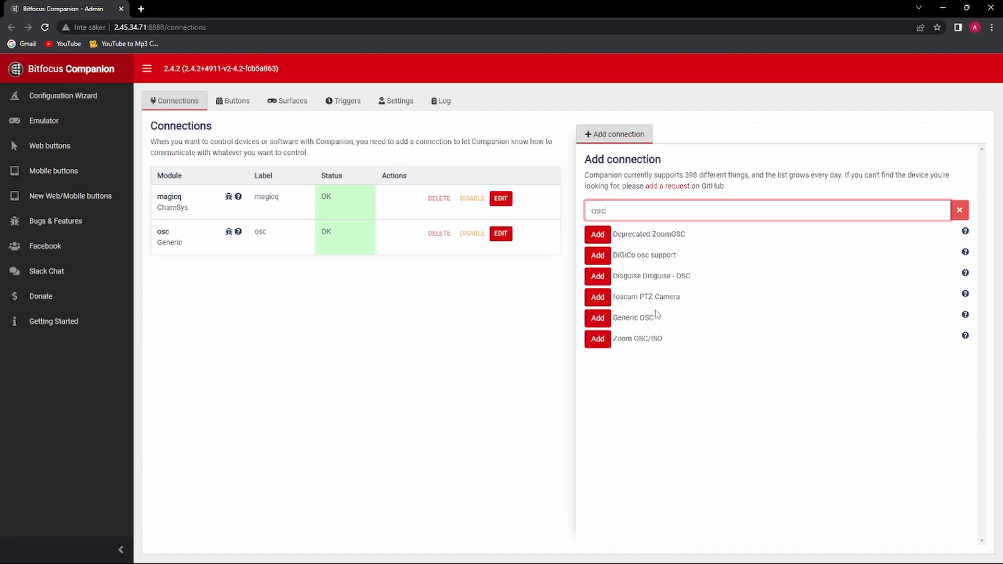
left_click_drag(654, 317, 586, 323)
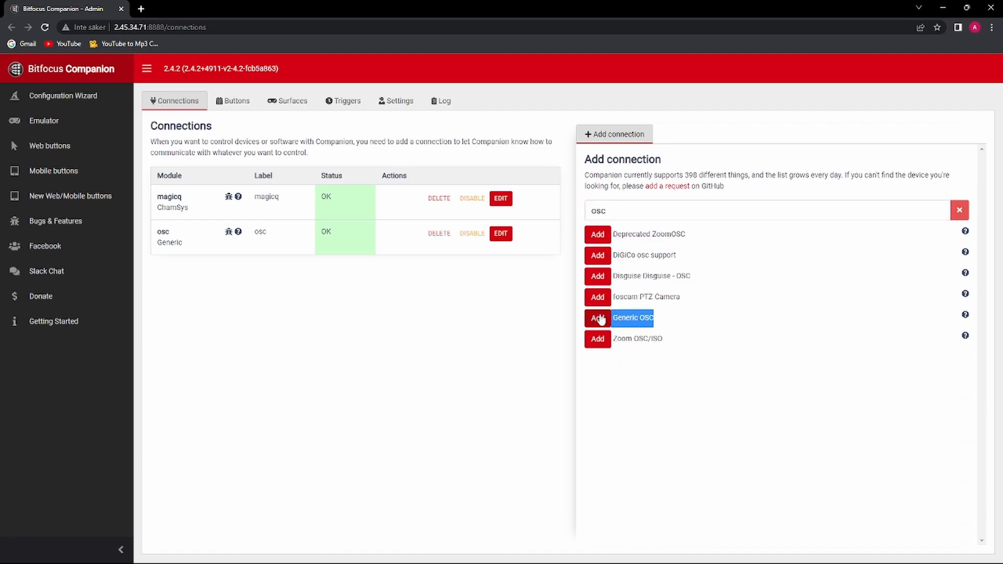
left_click(962, 211)
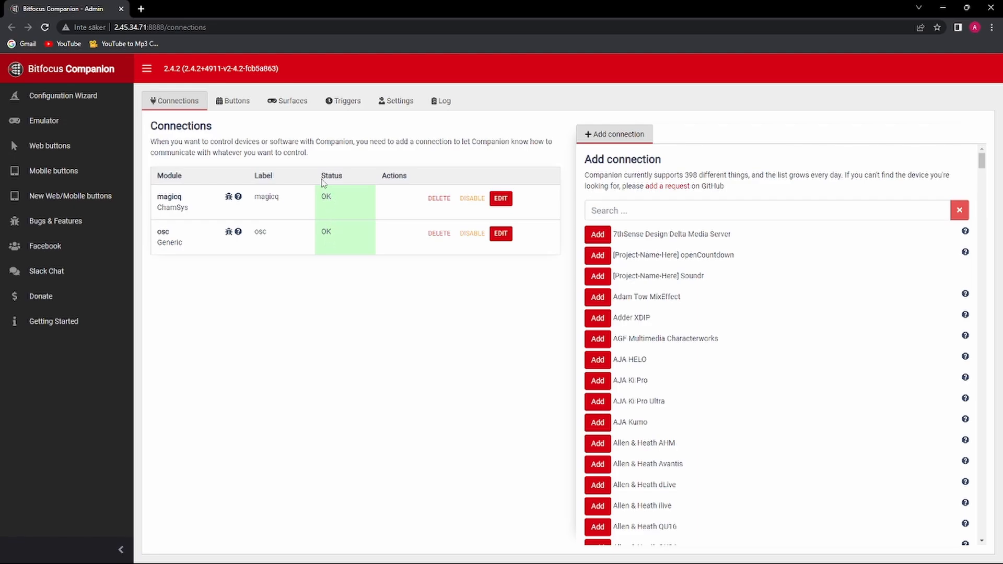
double_click(325, 197)
- Go to page 3 of the button layout and make empty button 3.2 a regular button
left_click(238, 105)
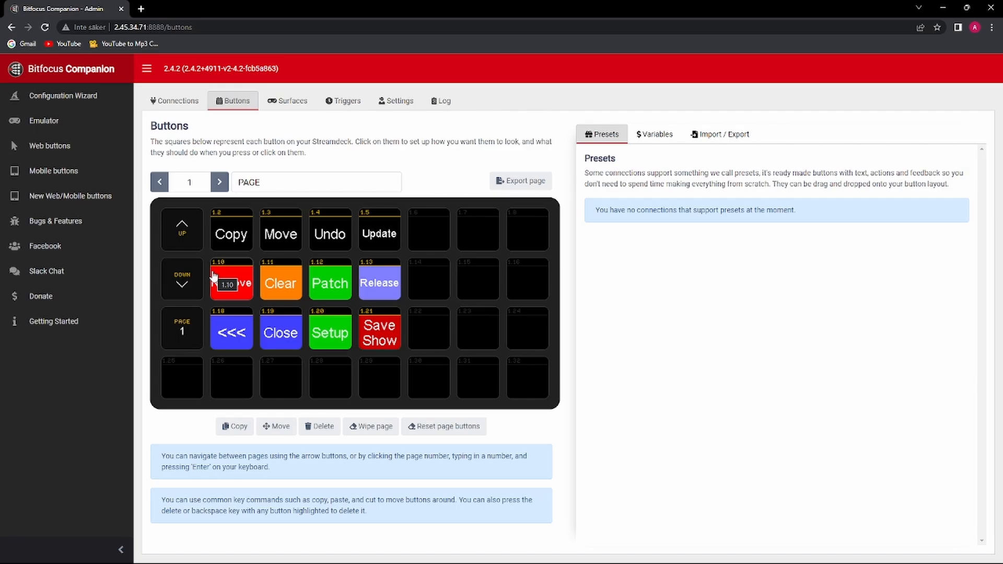
left_click(220, 182)
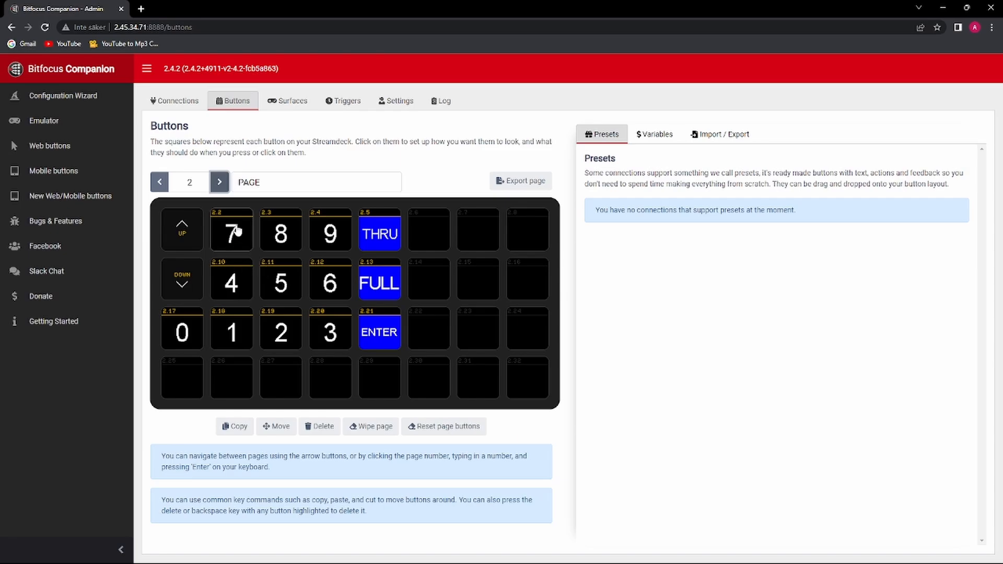
left_click(220, 184)
left_click(234, 238)
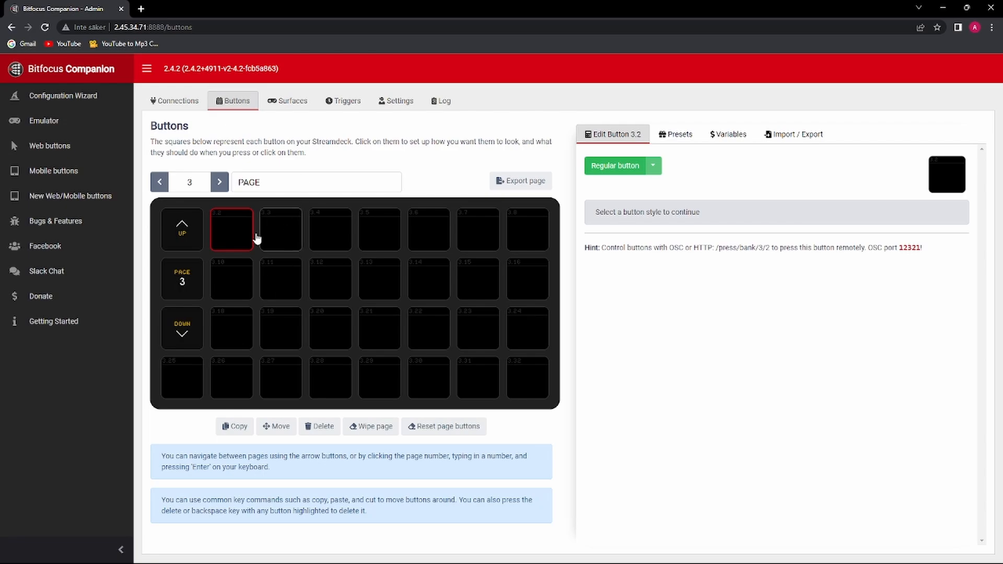
left_click(239, 236)
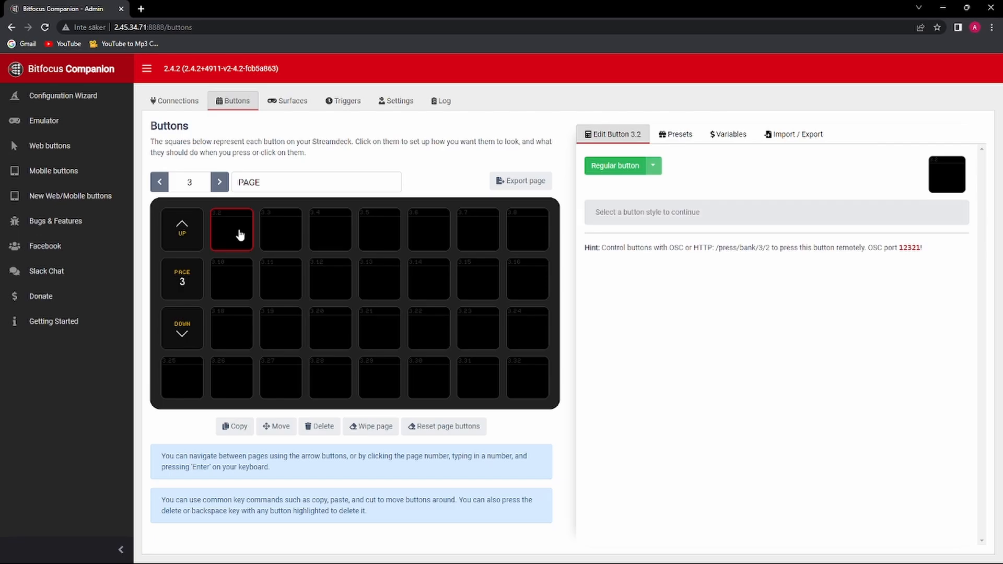
left_click(619, 166)
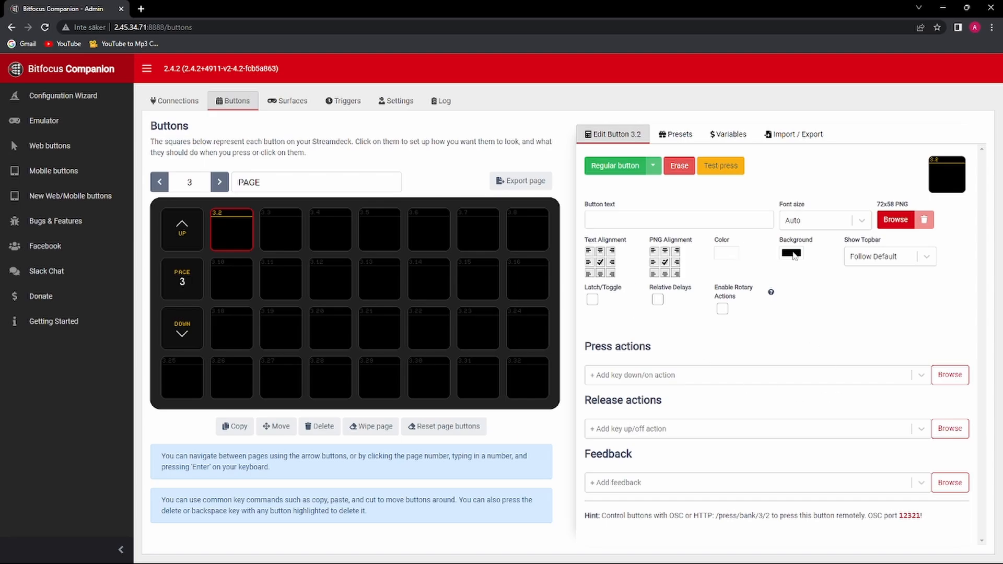
- Label button 3.2 "Rec Merge" and set its font size to 18pt
left_click(607, 217)
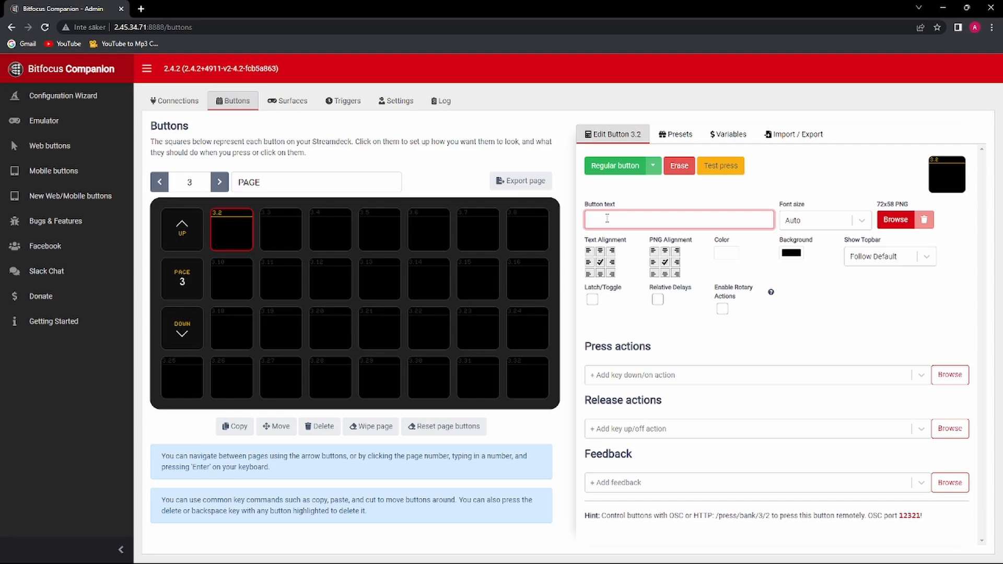
type("Rec")
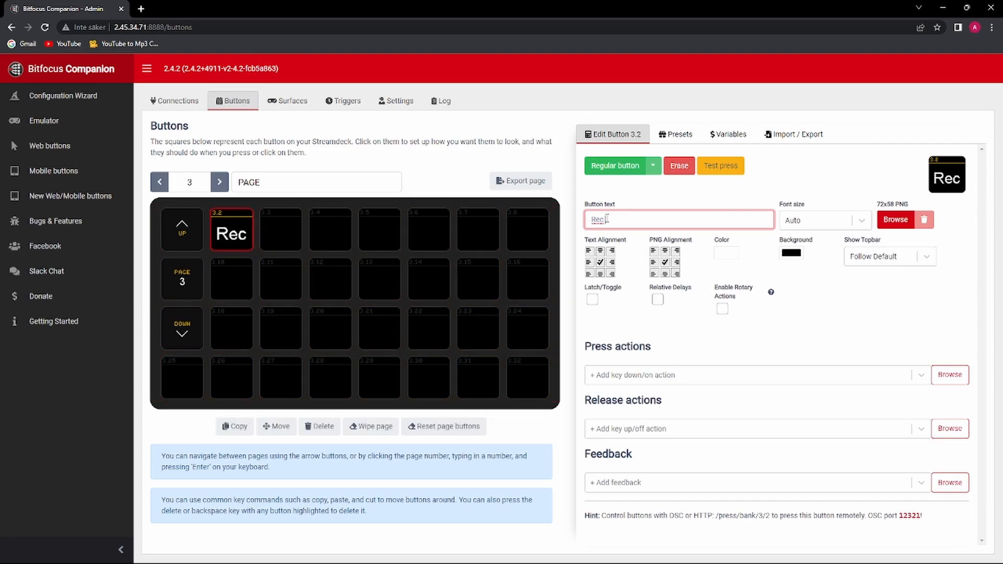
type(" Merge")
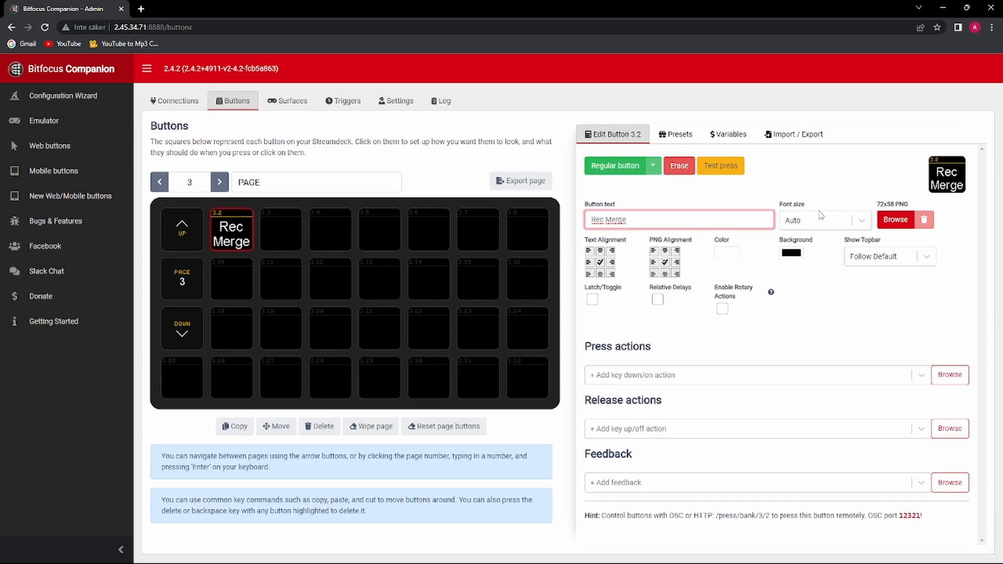
left_click(816, 227)
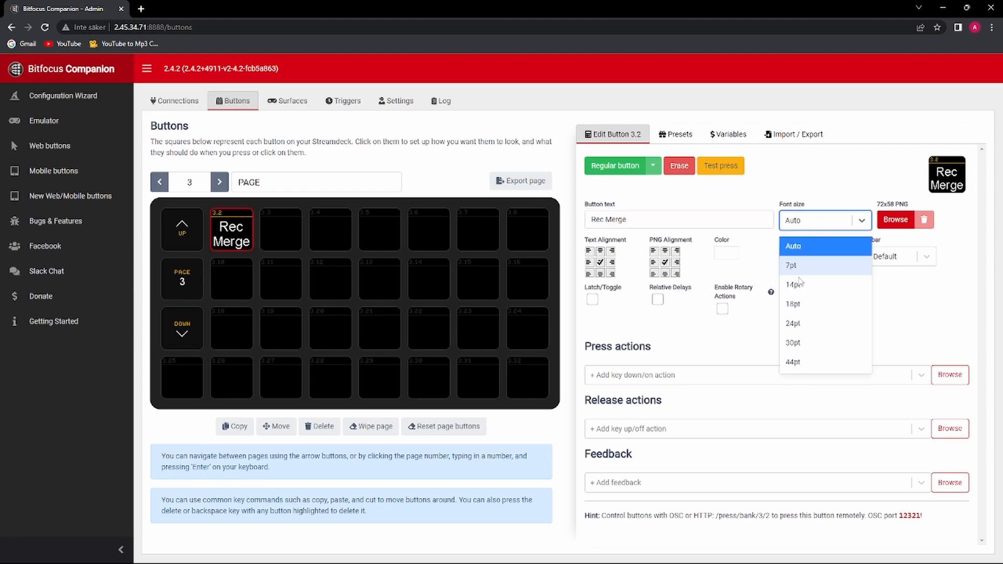
left_click(810, 306)
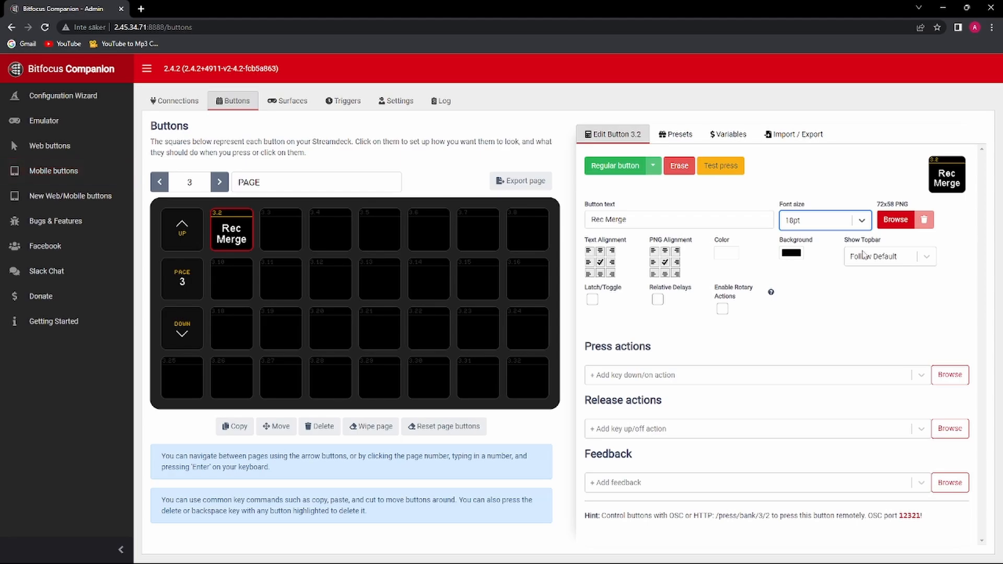
- Set the background colour of the Rec Merge button to red CC0000
left_click(728, 258)
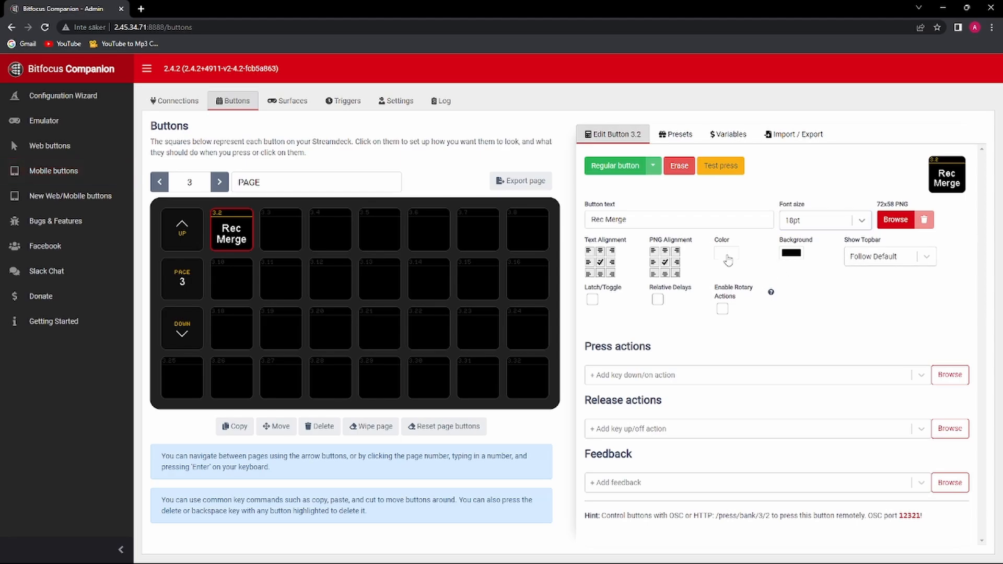
left_click(791, 253)
left_click(792, 252)
left_click(784, 409)
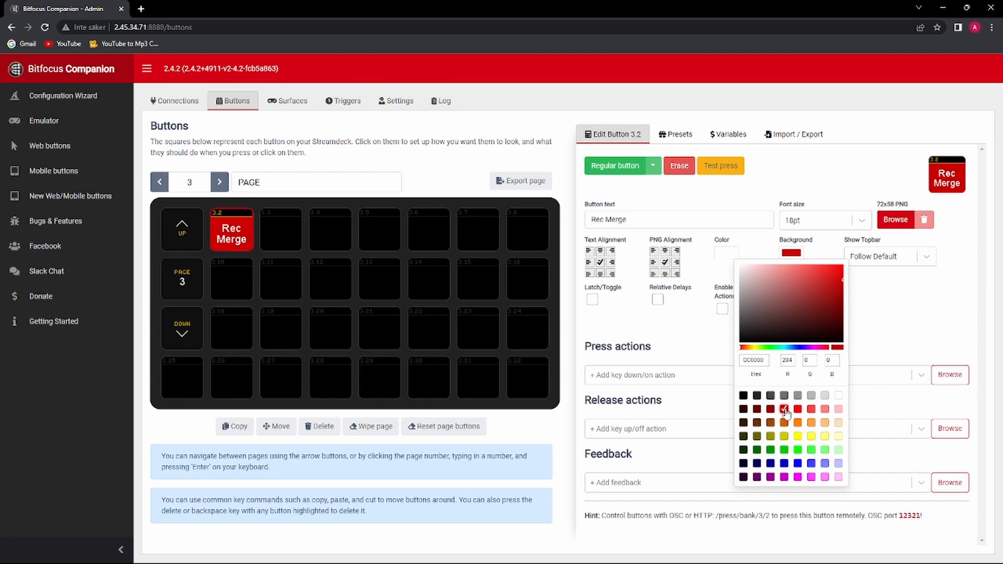
left_click(699, 335)
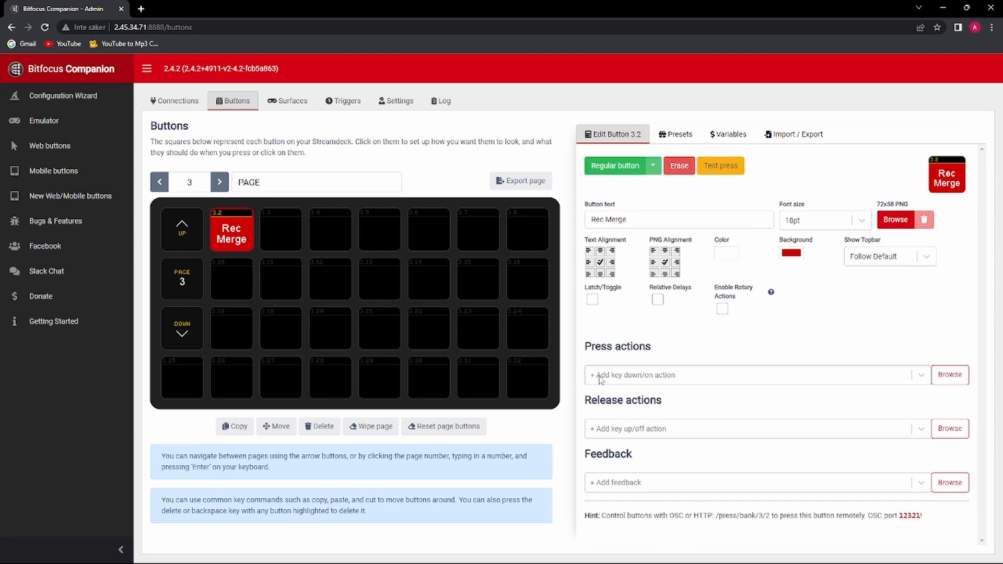
- Browse the internal and magicq actions available as press actions for the Rec Merge button
left_click(778, 382)
left_click(953, 376)
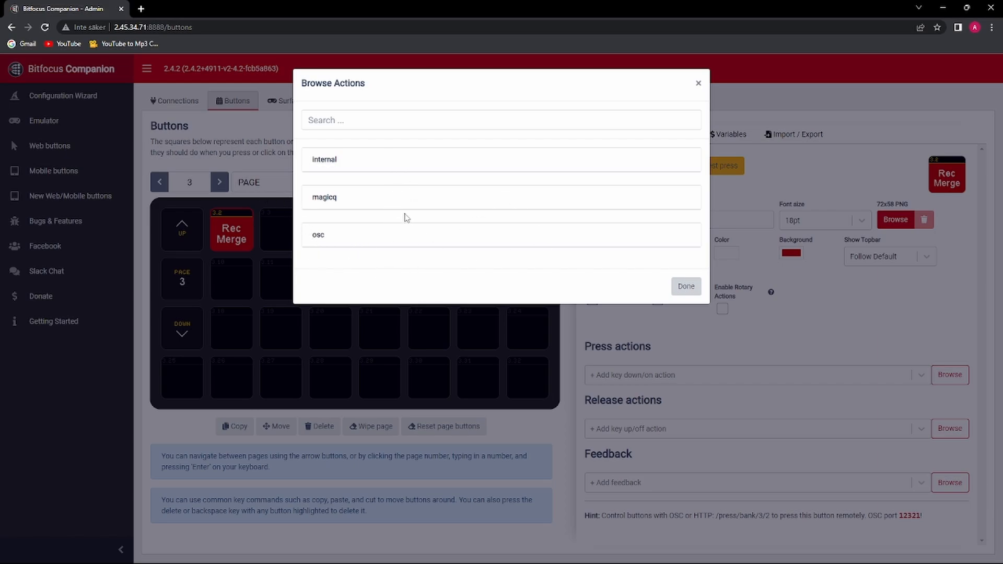
left_click(341, 164)
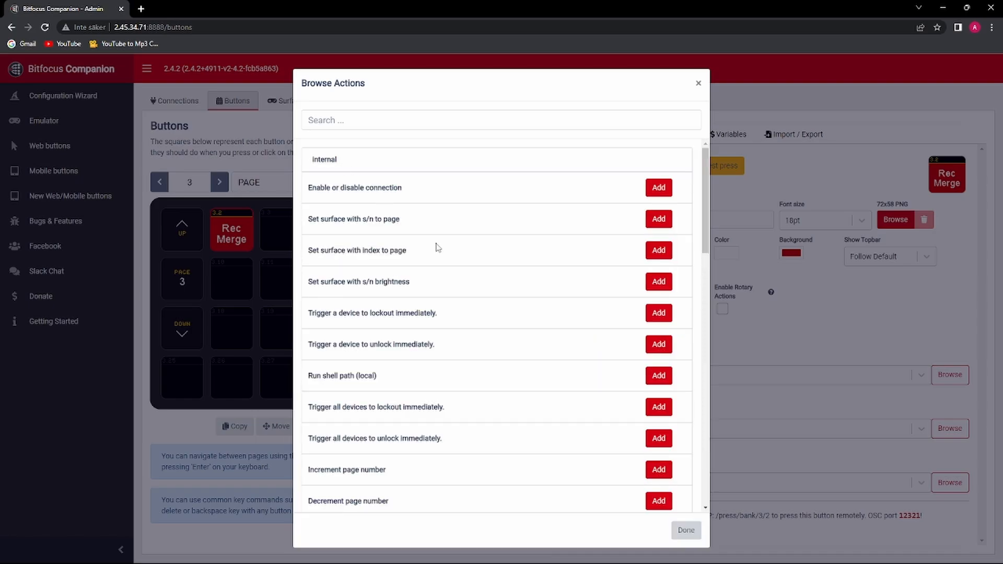
scroll(435, 246, "down", 5)
scroll(463, 344, "down", 12)
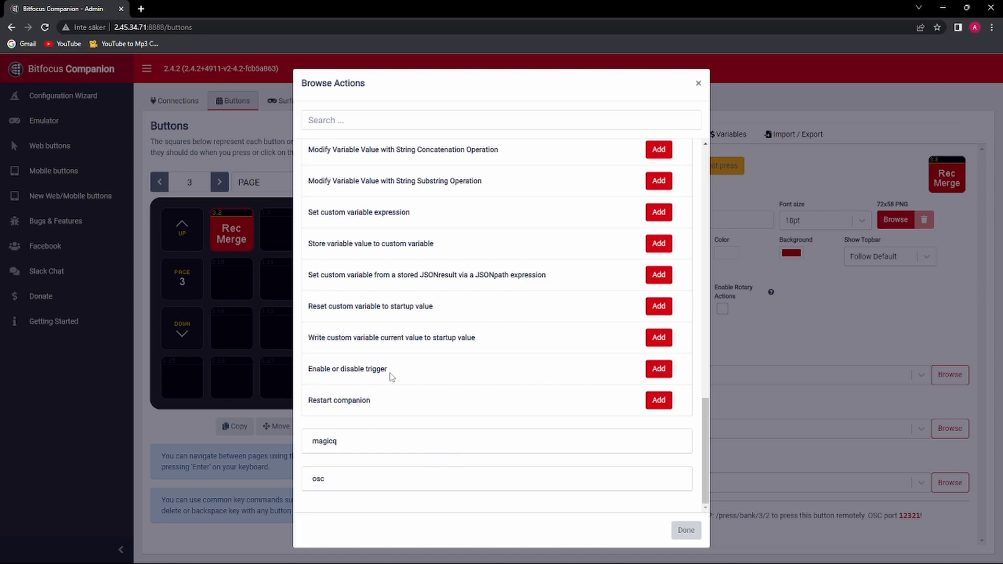
scroll(394, 366, "up", 15)
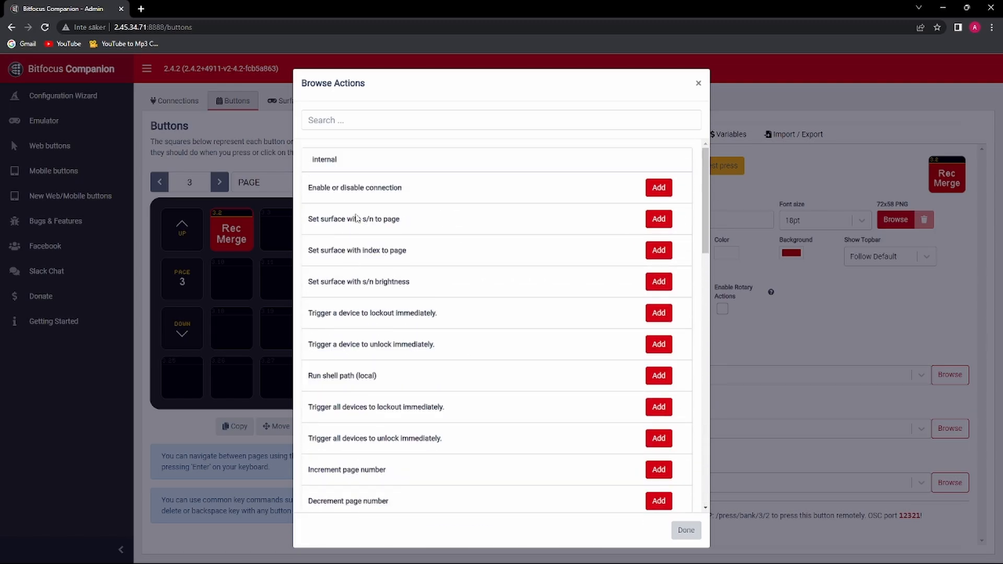
left_click(344, 157)
left_click(357, 197)
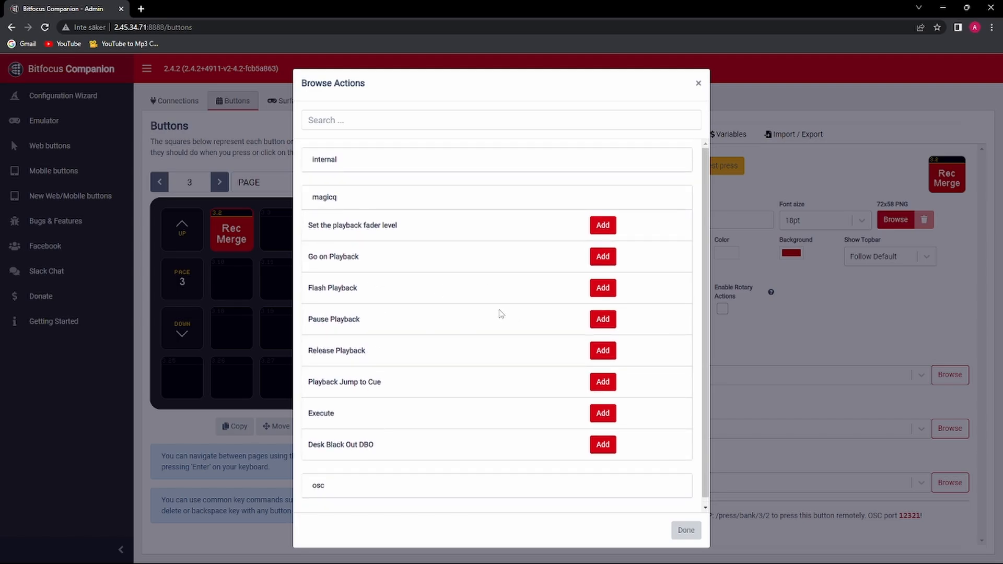
scroll(365, 272, "down", 1)
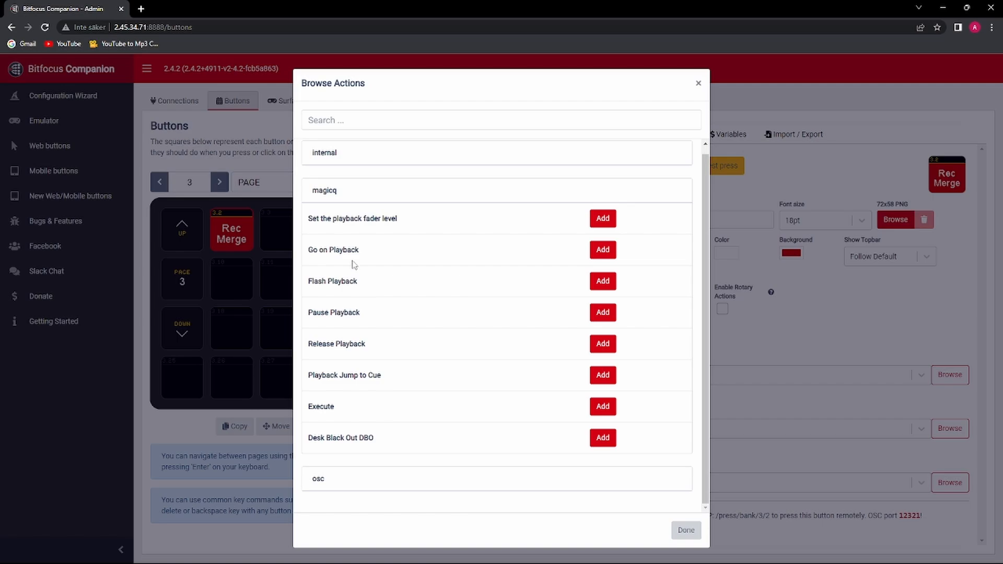
left_click(344, 190)
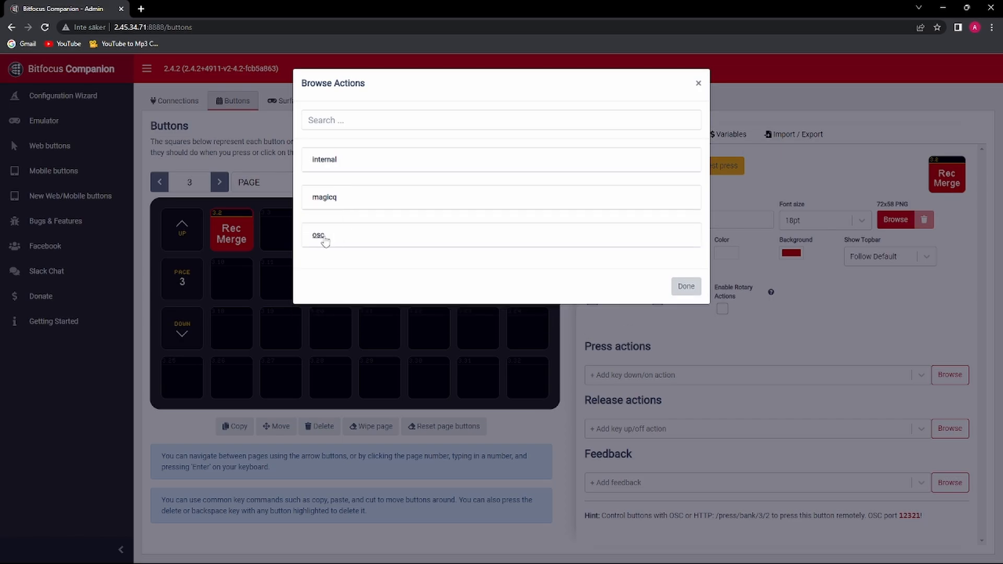
- Add the osc action "Send message without arguments" to the Rec Merge button's press actions
left_click(324, 235)
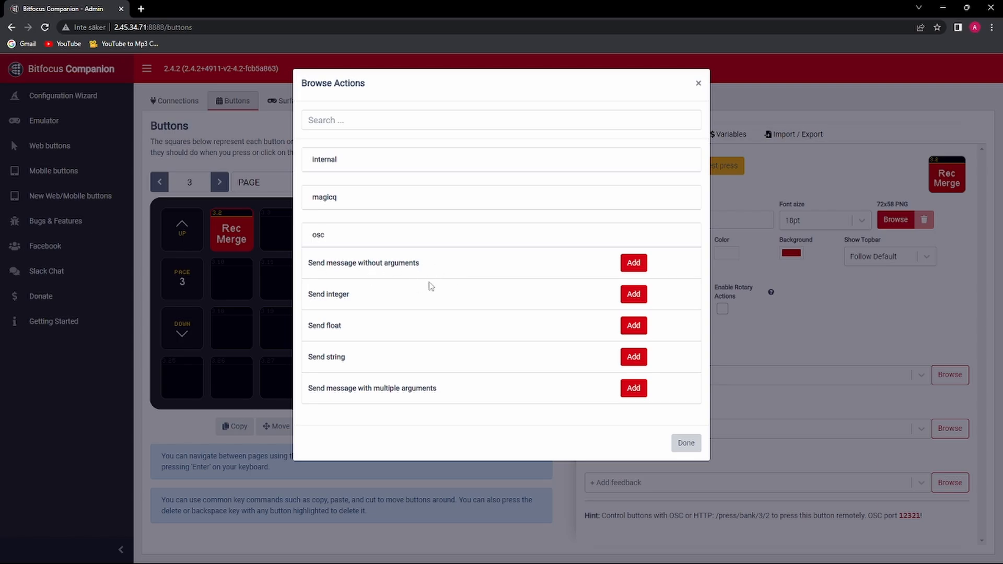
left_click(634, 264)
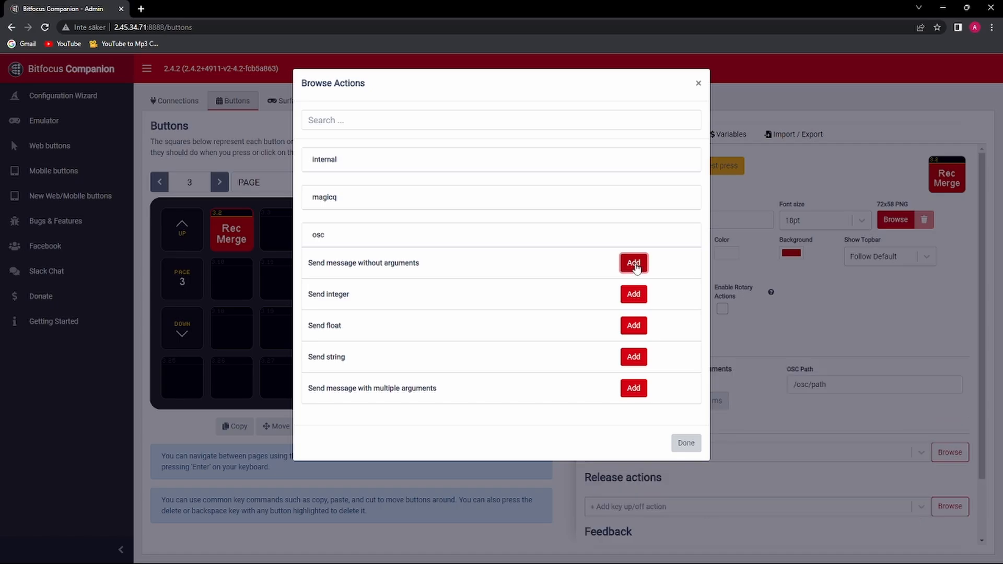
left_click(686, 442)
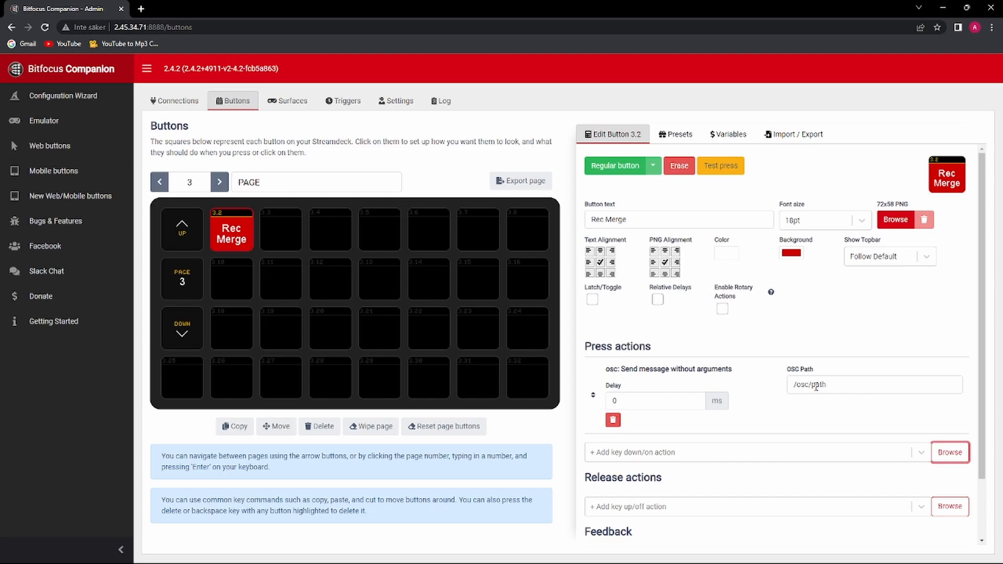
- Switch to MagicQ and open the Macro window
left_click(835, 385)
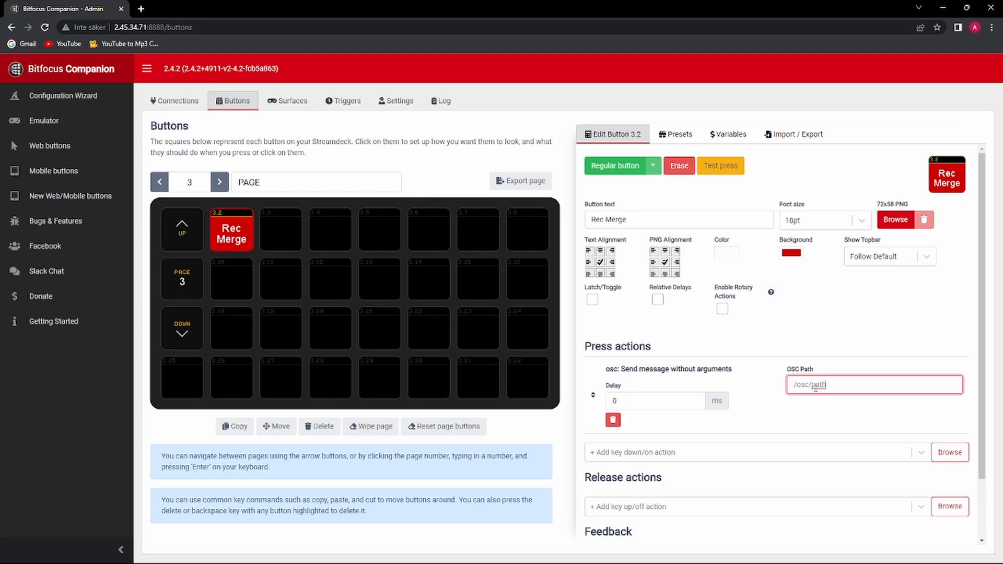
mouse_move(557, 562)
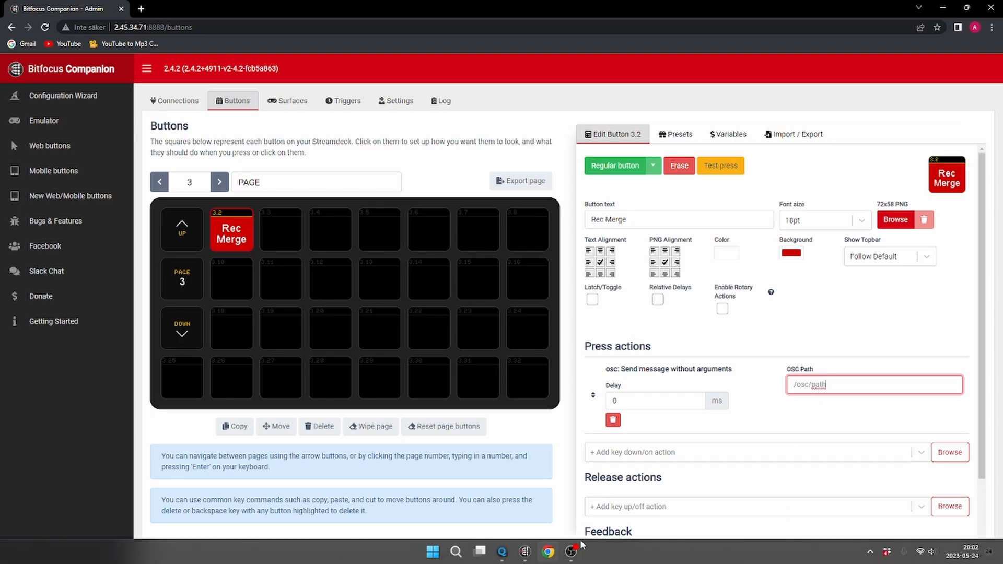
left_click(507, 552)
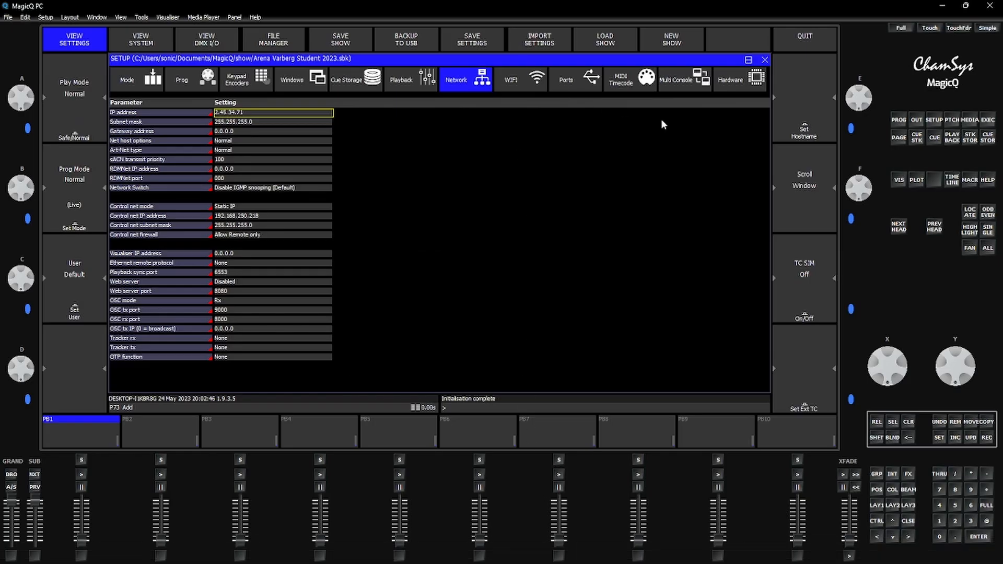
left_click(971, 181)
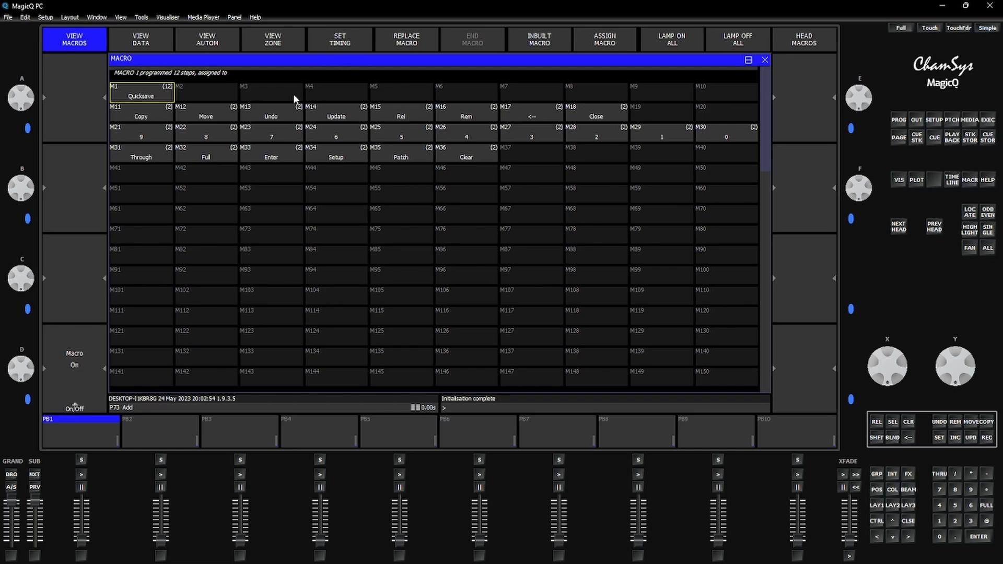
- Create the in-built Rec Merge macro in empty macro slot M58
left_click(219, 96)
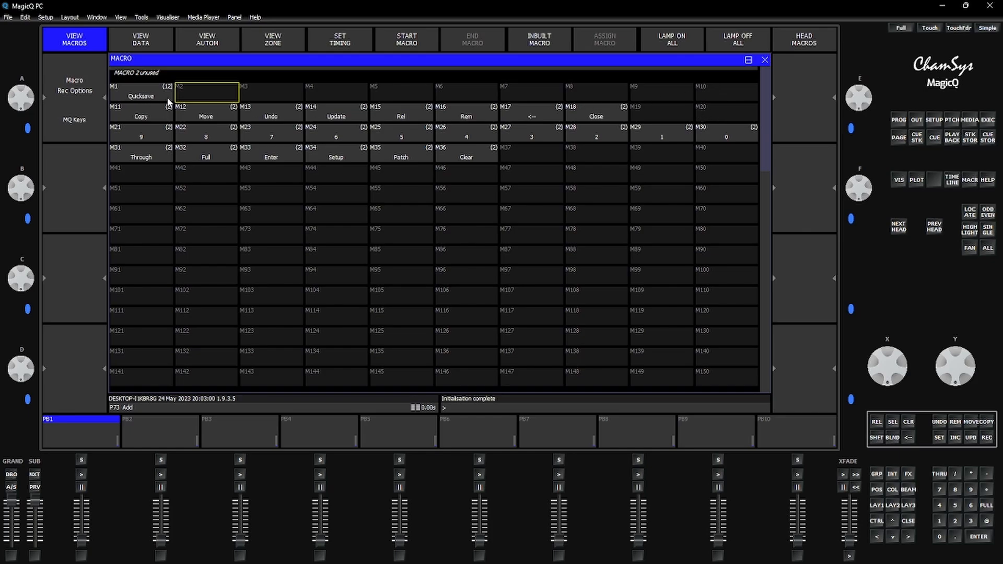
left_click(272, 409)
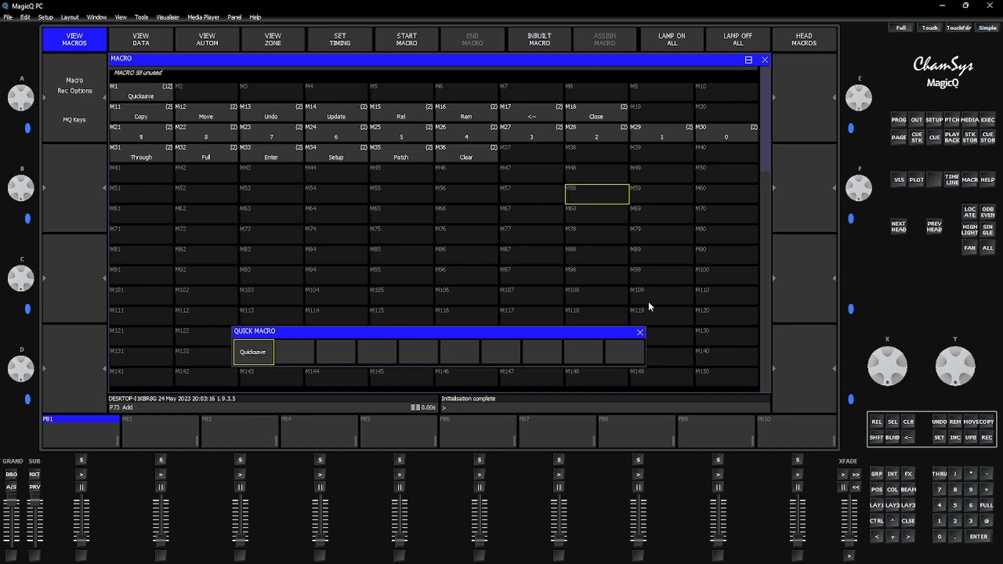
left_click(640, 331)
left_click(549, 45)
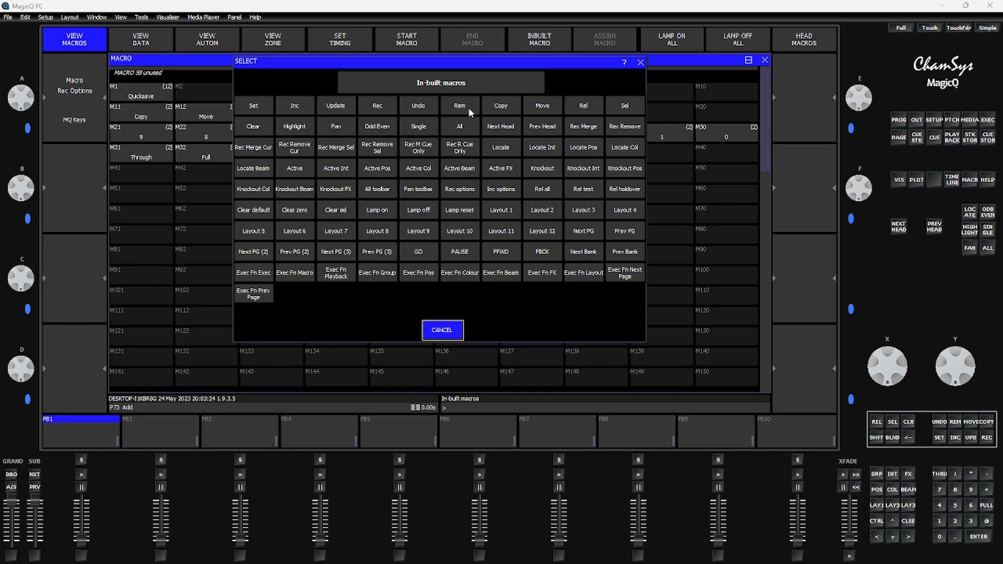
left_click(585, 132)
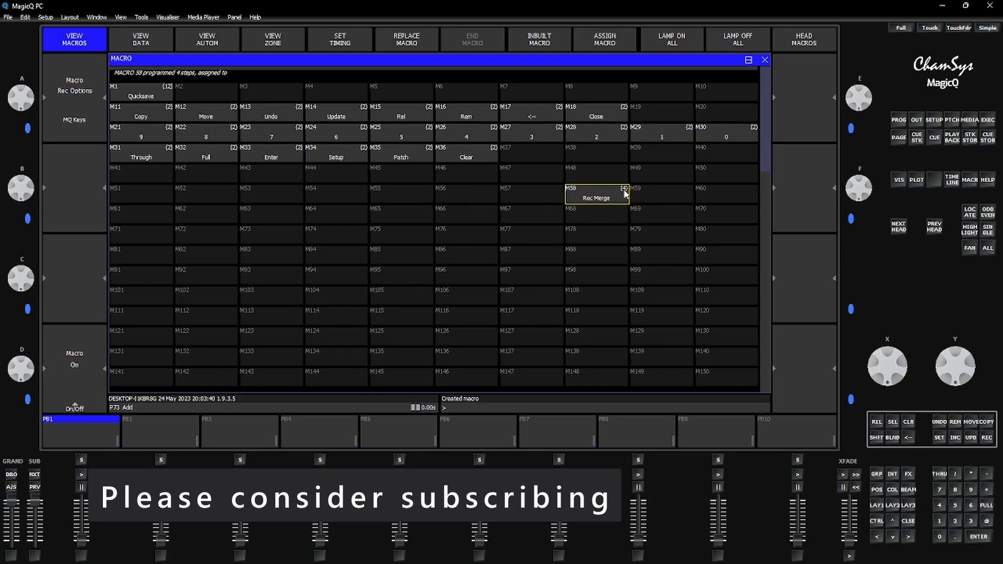
- Run the Quicksave macro M1 to save the show and dismiss the macro name entry
left_click(159, 87)
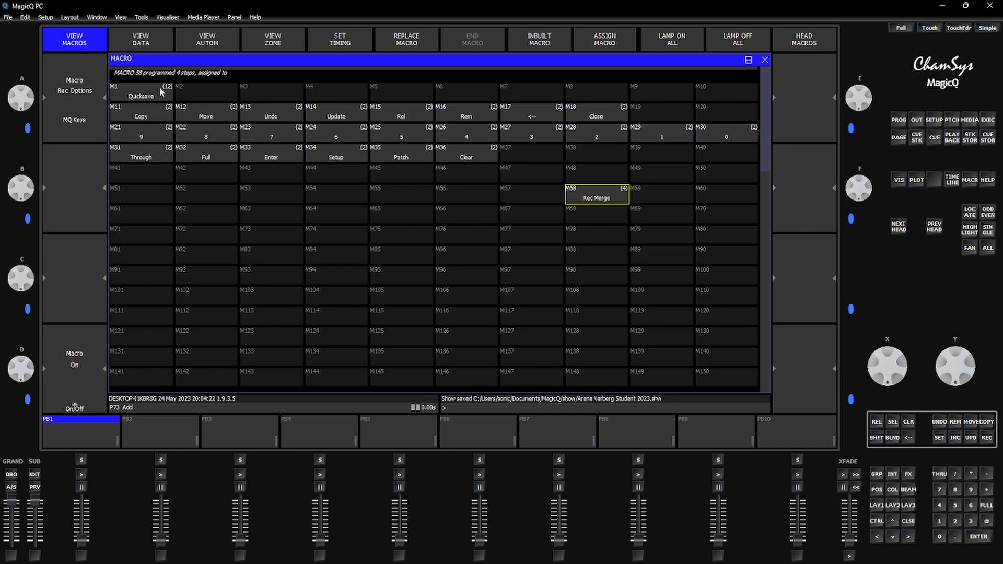
left_click(483, 408)
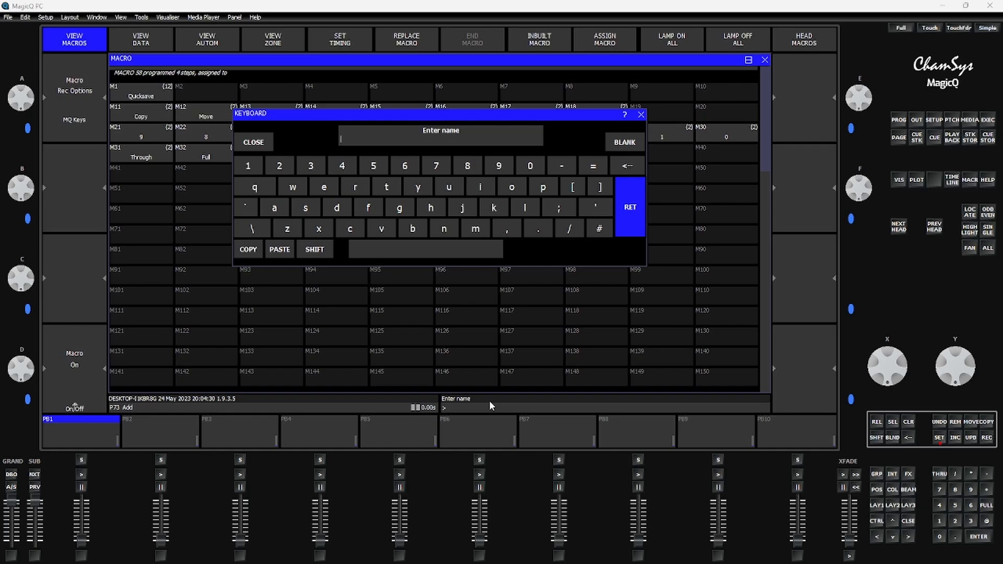
left_click(641, 115)
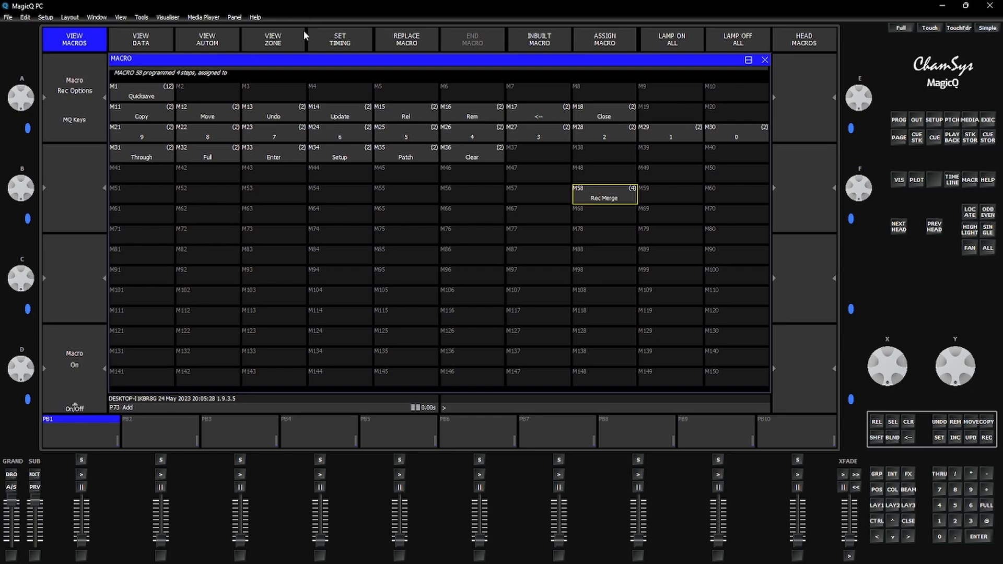
- Insert a new automation and set its type to OSC Message
left_click(223, 35)
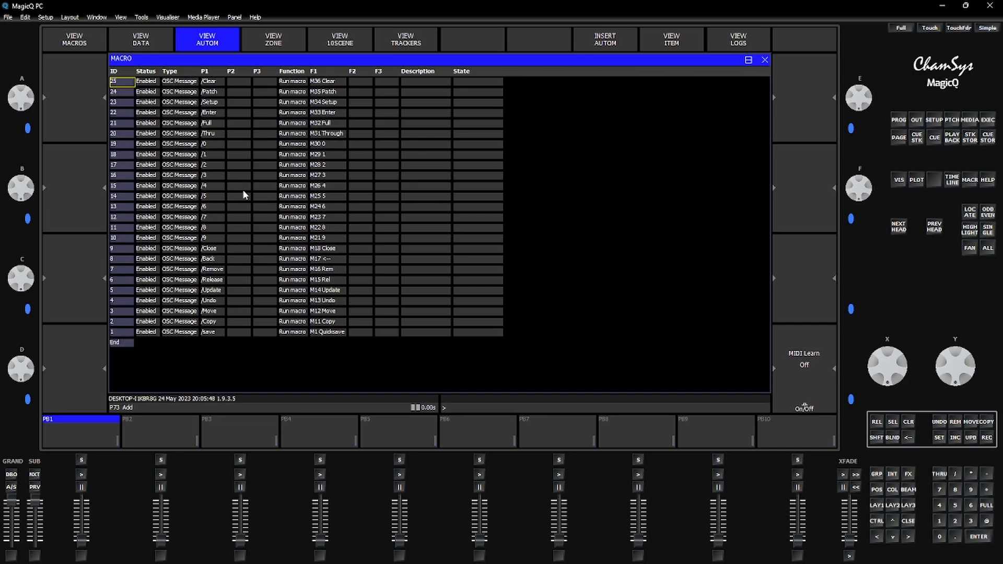
left_click(608, 46)
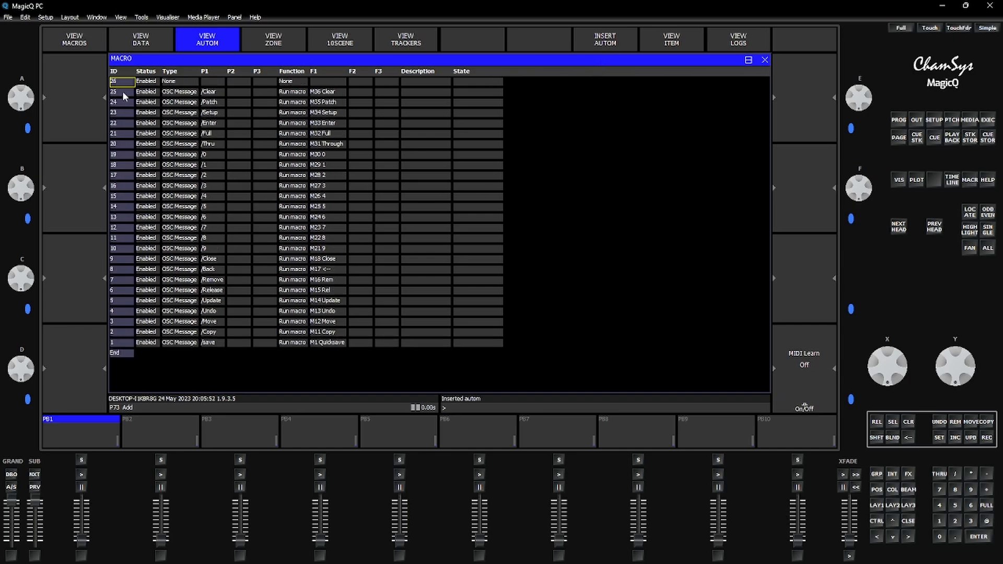
double_click(182, 83)
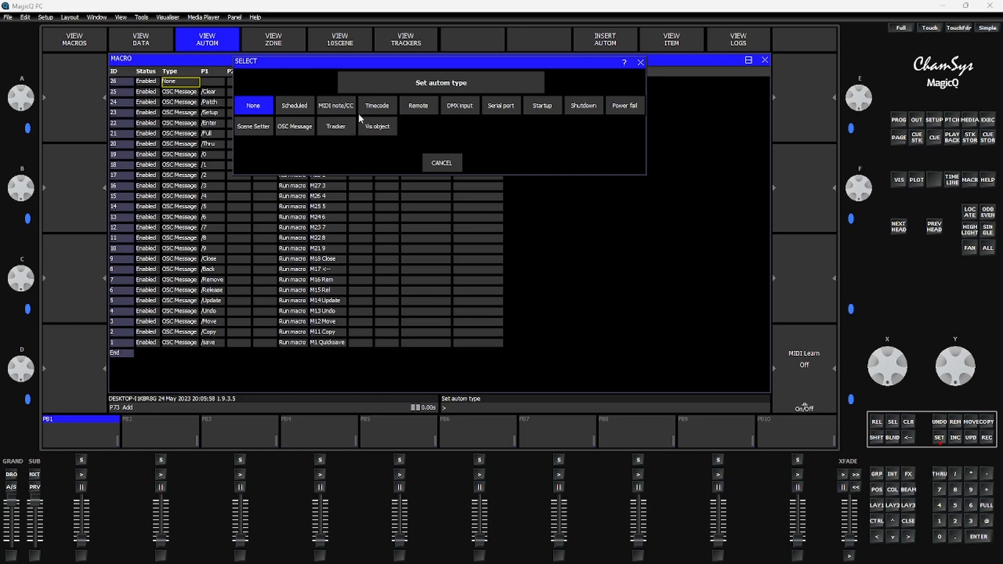
left_click(302, 128)
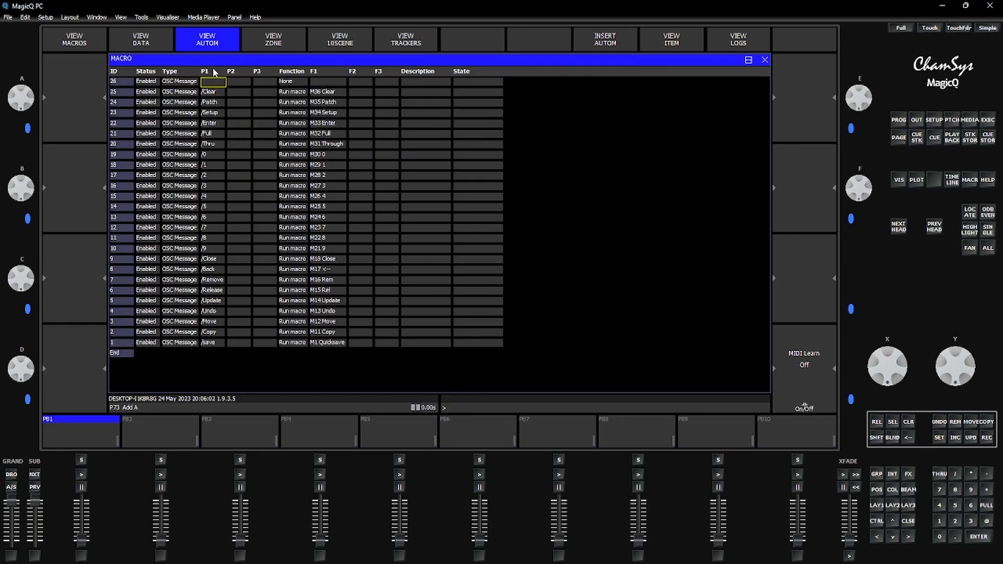
- Set the P1 parameter of the new OSC Message automation to /RecMerge
key("shift")
type("RecMerge")
key("Return")
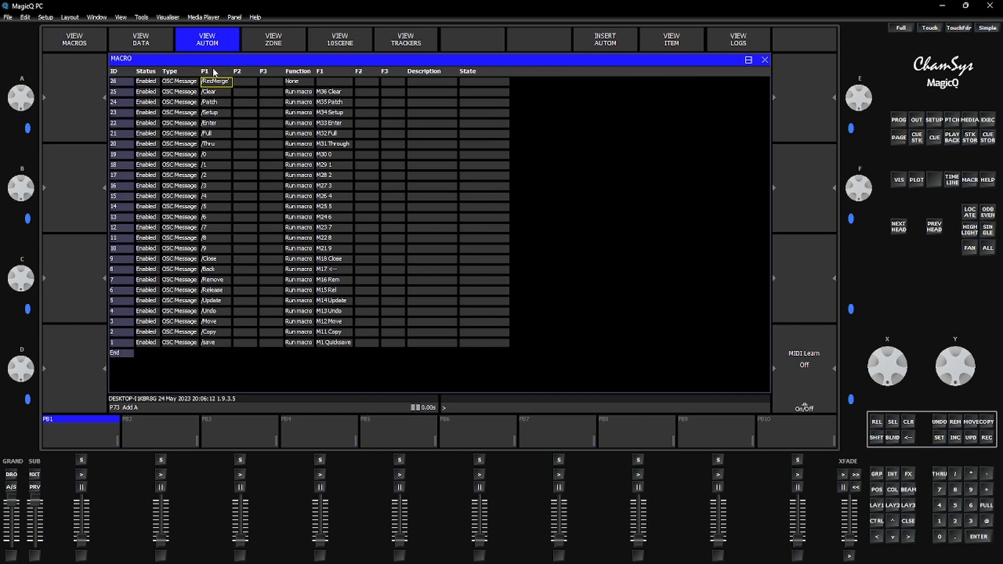
key("shift")
type("/RecMerge")
key("Return")
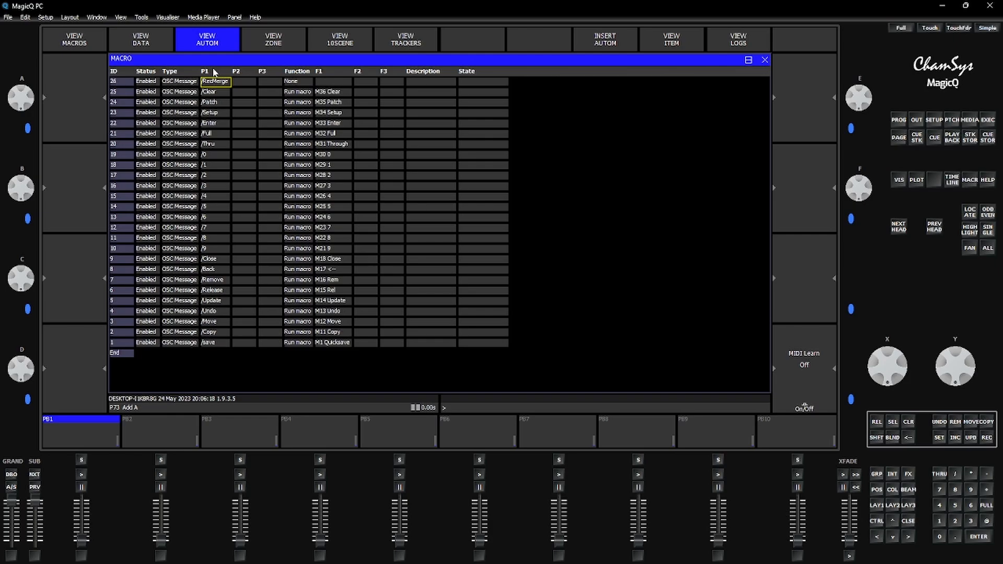
- Set the /RecMerge automation's function to Run macro and assign it macro 58
left_click(296, 81)
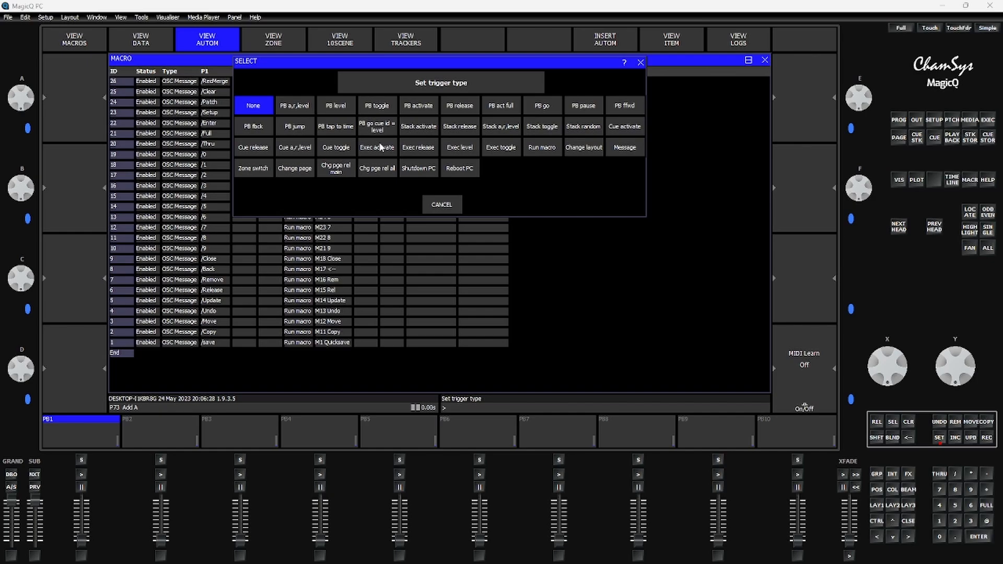
left_click(542, 149)
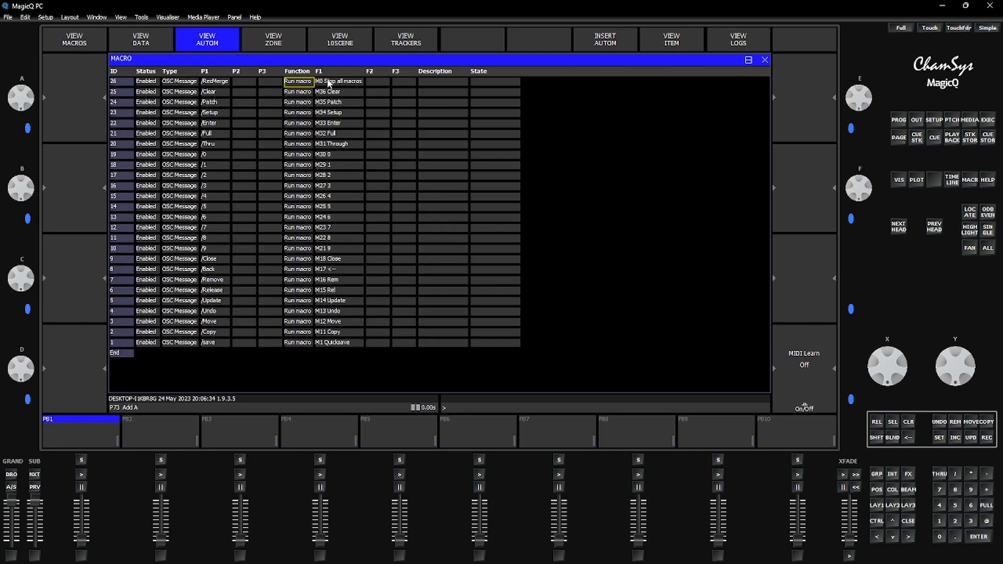
left_click(83, 45)
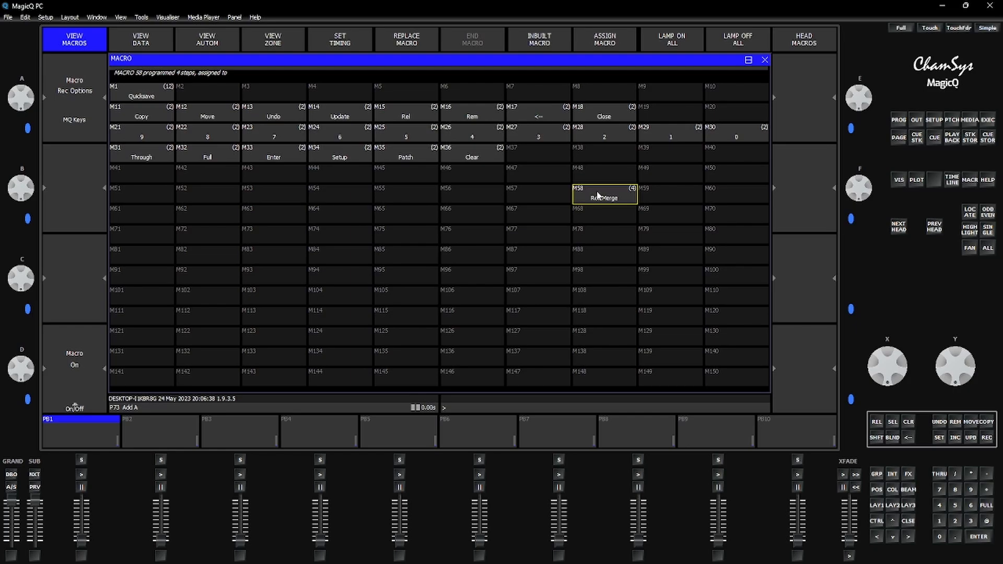
left_click(207, 40)
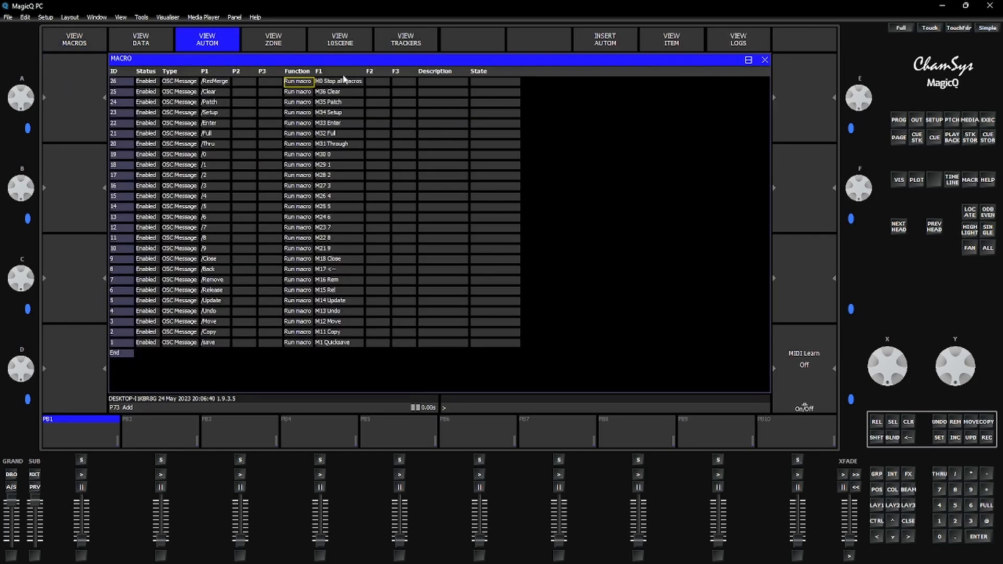
double_click(344, 82)
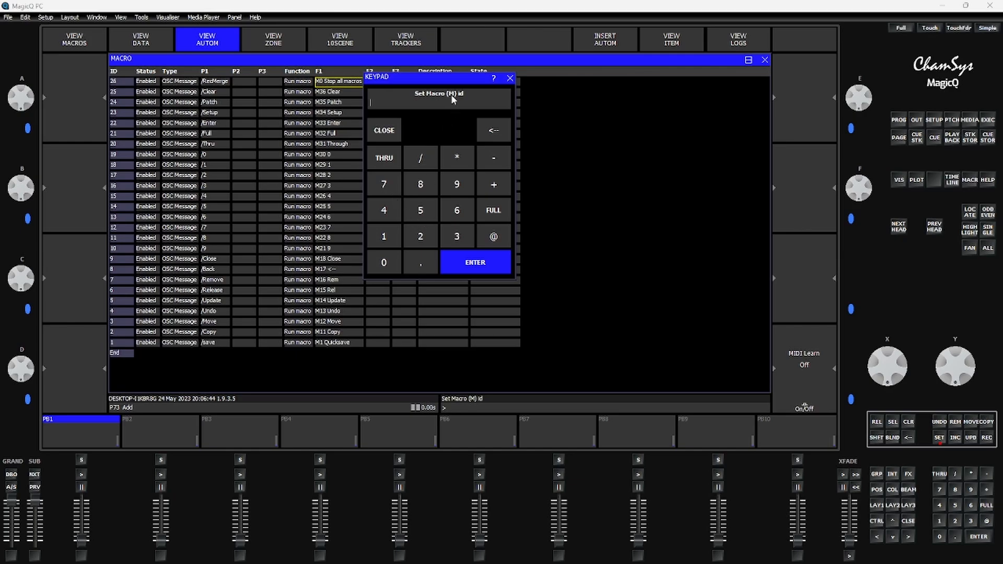
left_click(421, 210)
left_click(421, 184)
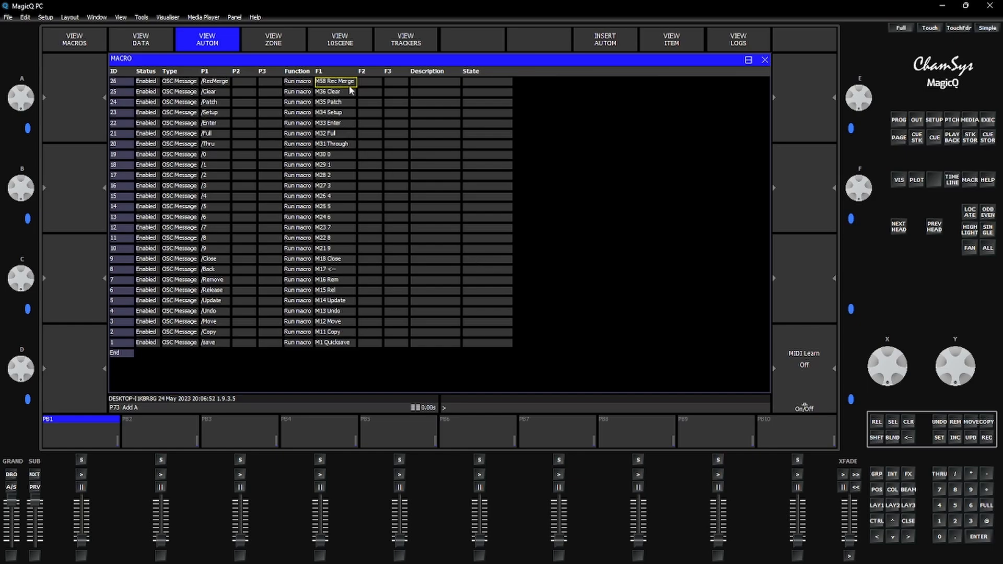
- Switch to Bitfocus Companion and open the Rec Merge button on page 3 for editing
mouse_move(455, 561)
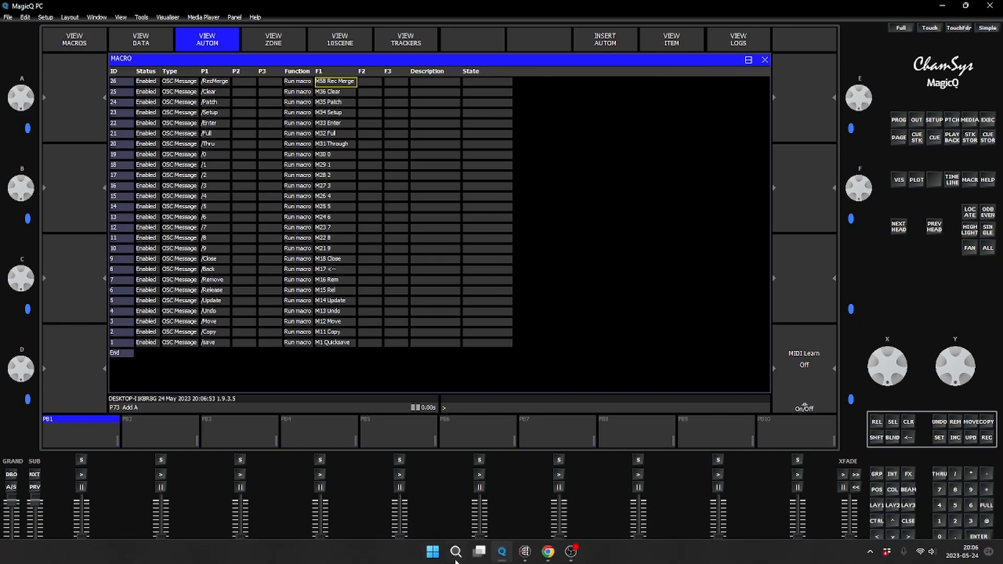
left_click(547, 553)
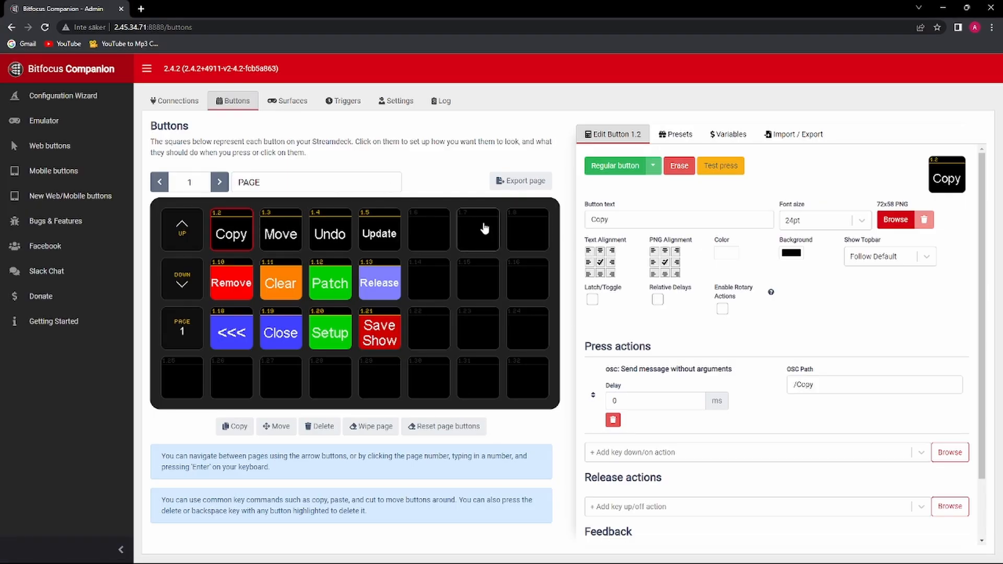
left_click(221, 184)
left_click(221, 184)
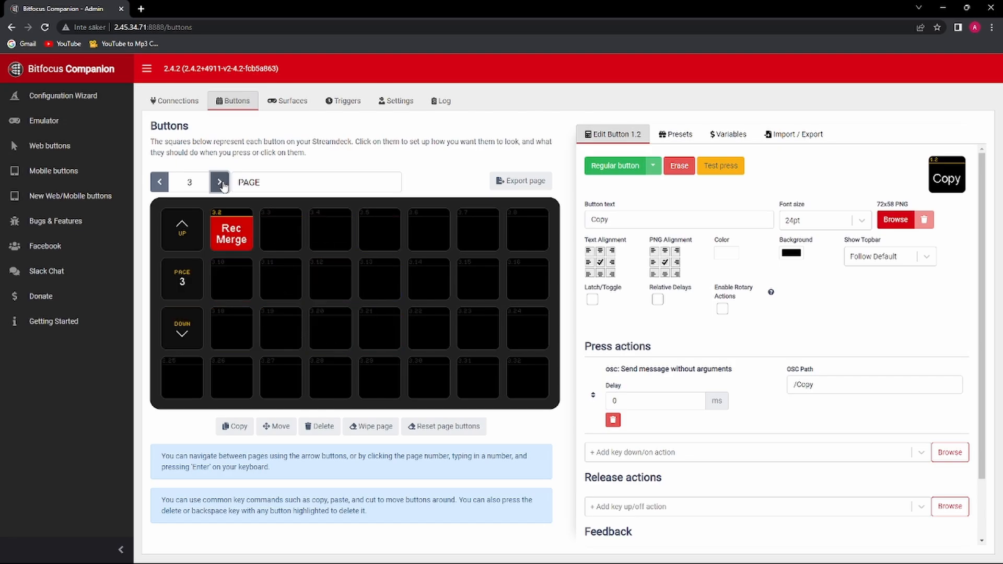
left_click(219, 236)
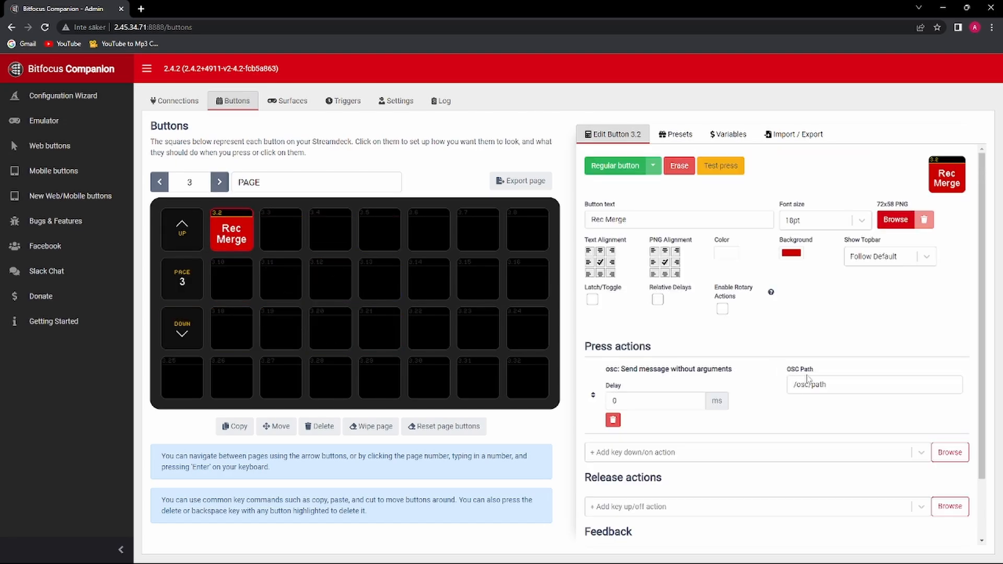
- Set the OSC path of the Rec Merge button's press action to /RecMerge
left_click(840, 388)
key("BackSpace")
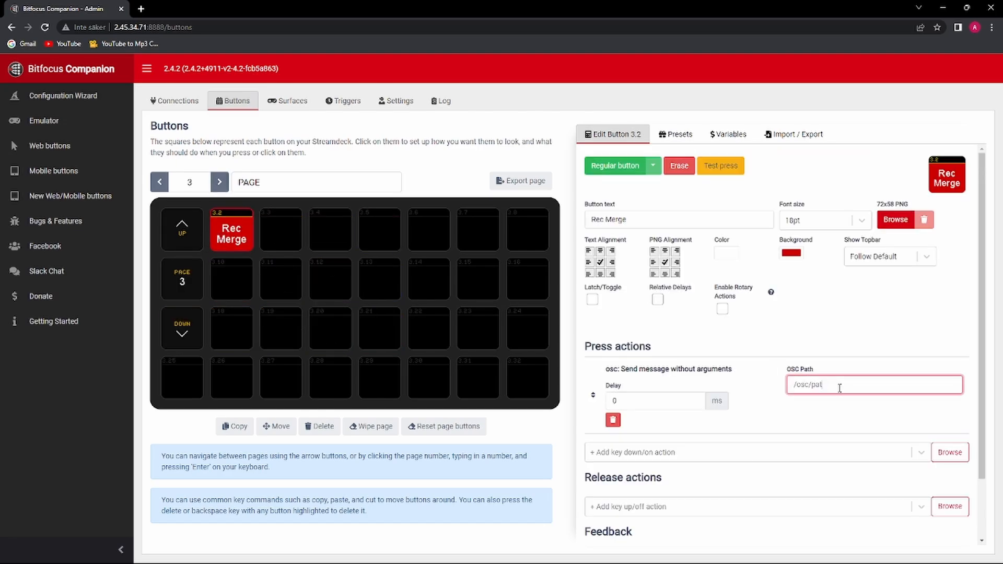
key("BackSpace")
key("BackSpace")
key("BackSpace")
key("BackSpace")
key("BackSpace")
key("BackSpace")
type("RecMerge")
key("Return")
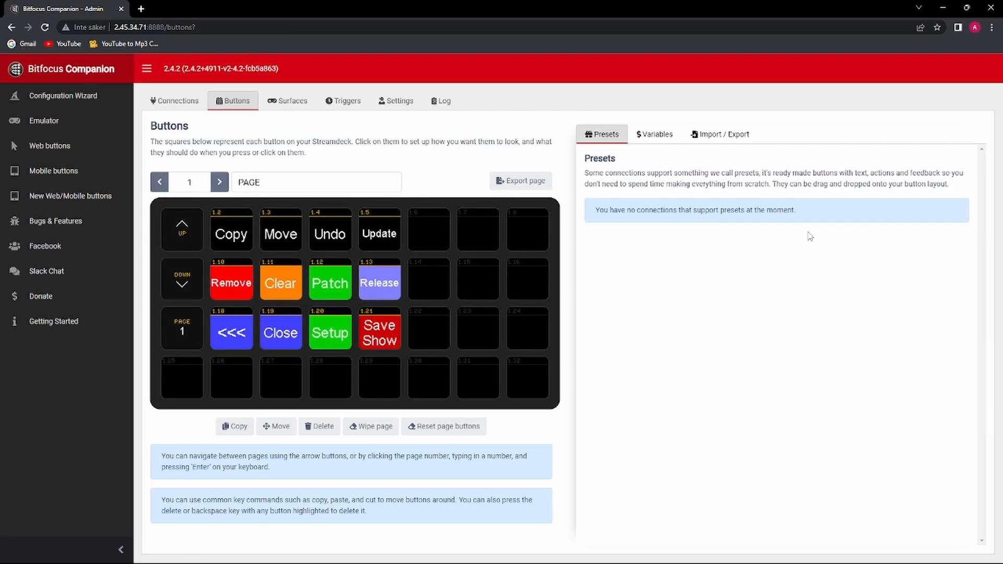
- Reopen the Rec Merge button on page 3 to check its saved OSC path
left_click(219, 182)
left_click(220, 182)
left_click(215, 233)
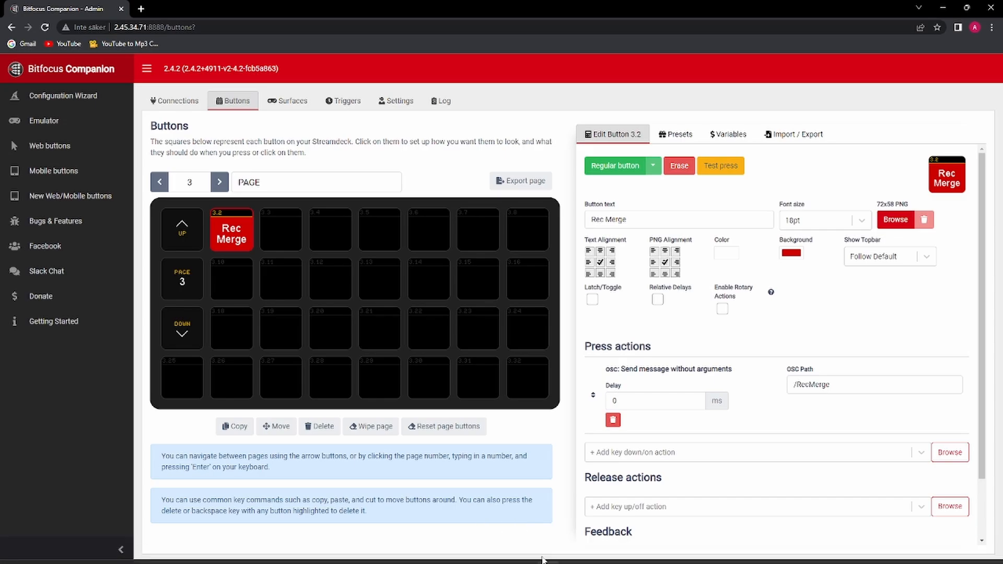
- Switch to MagicQ, record the Yara group at full intensity onto playback PB7, and clear the programmer
left_click(503, 554)
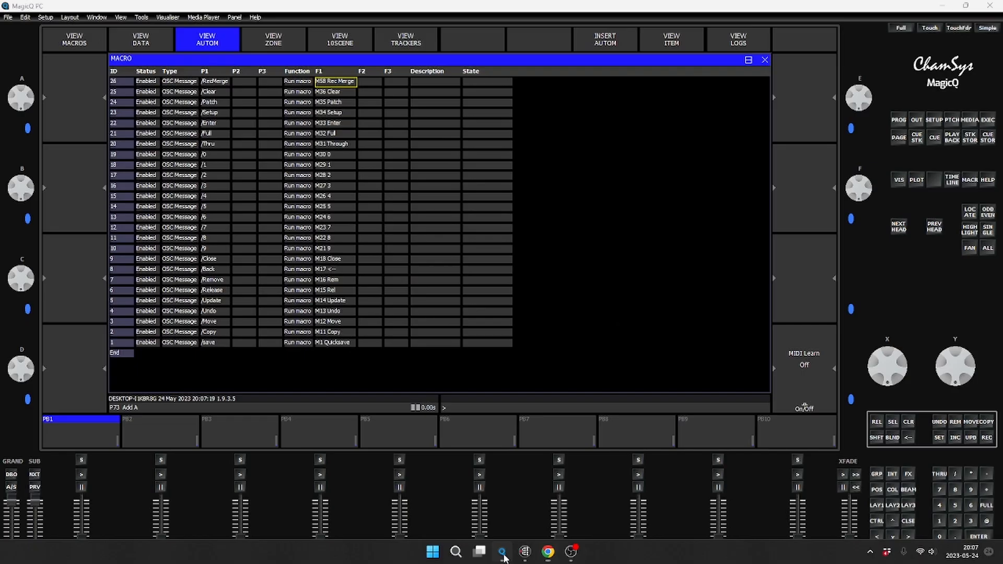
left_click(878, 507)
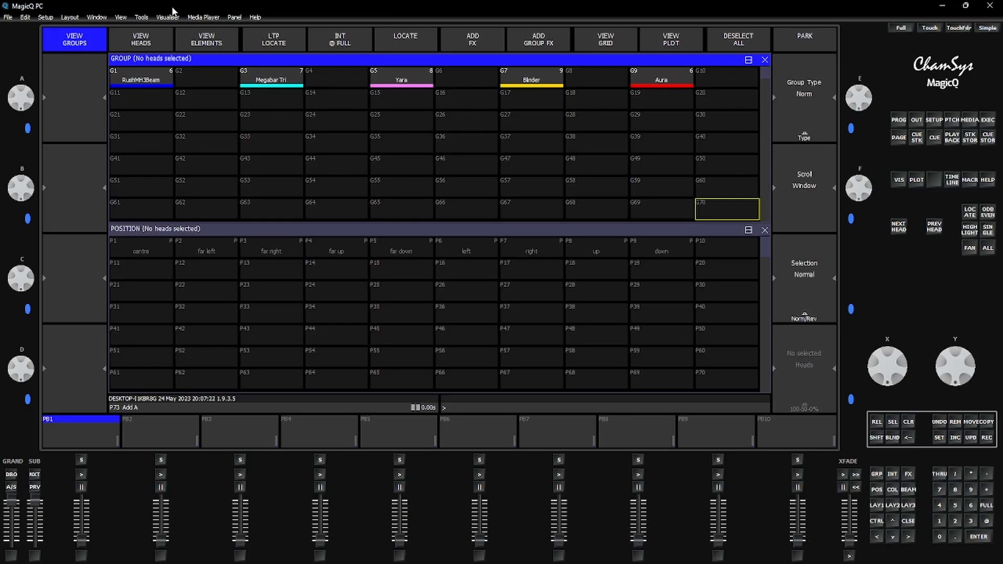
left_click(415, 82)
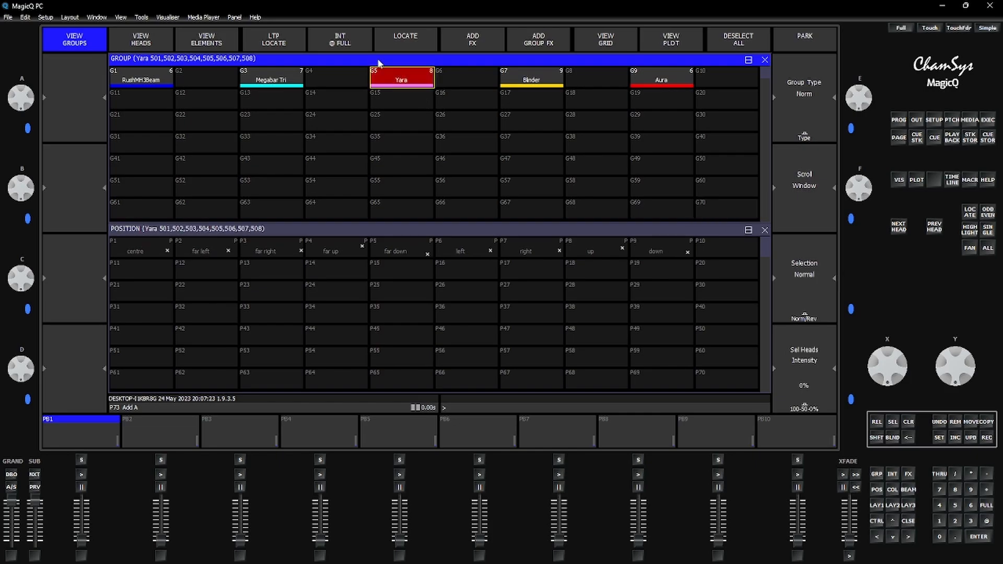
left_click(347, 44)
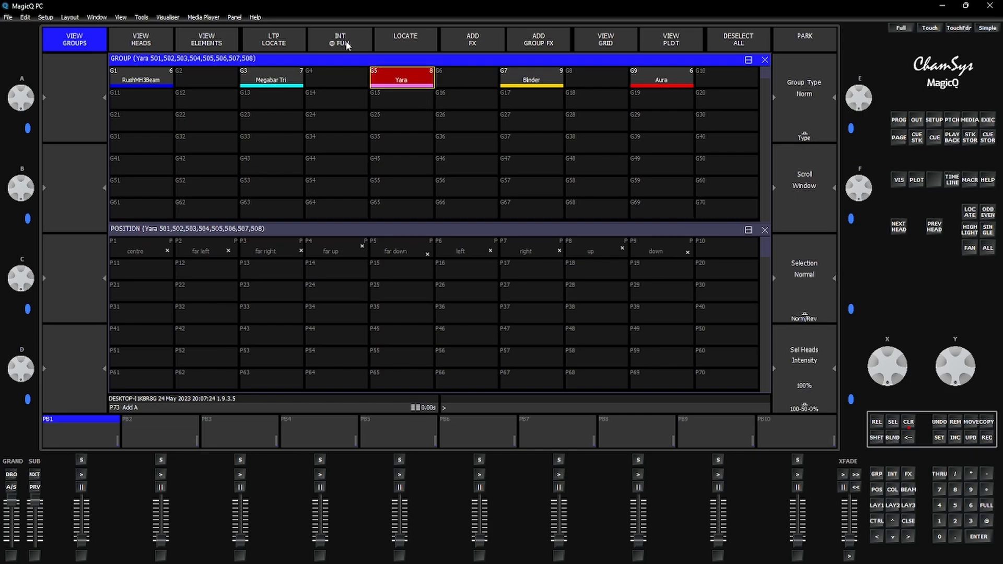
left_click(986, 437)
left_click(559, 461)
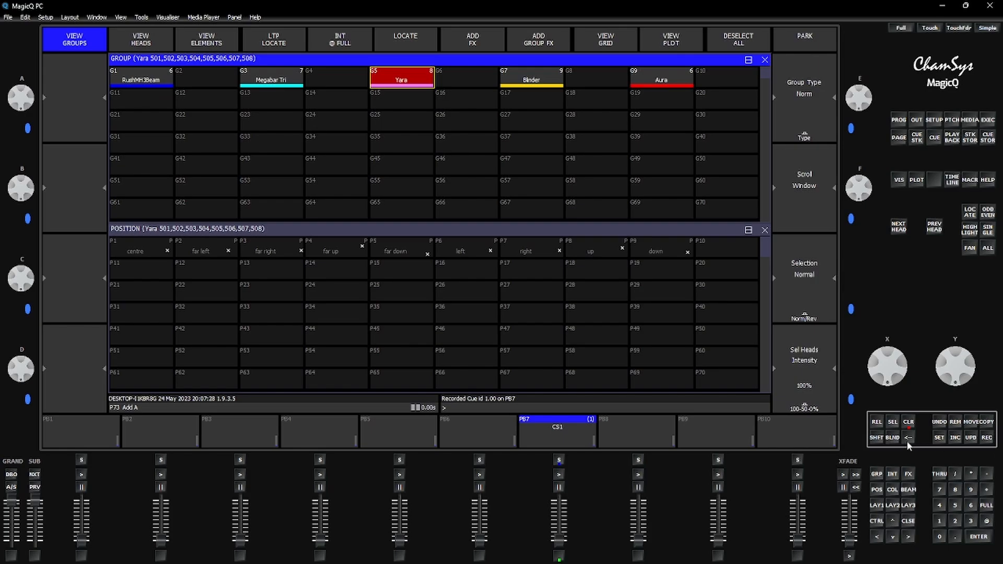
left_click(909, 424)
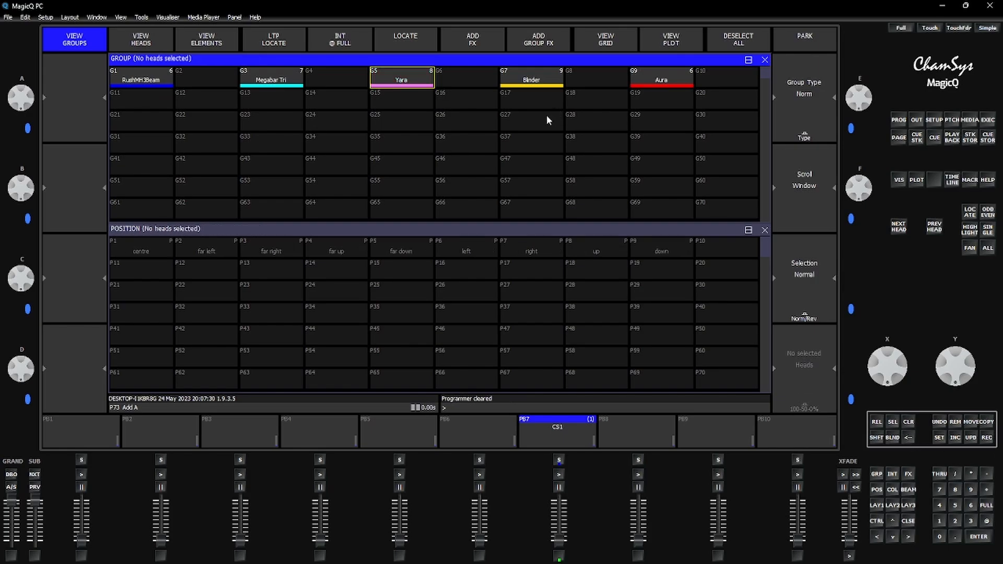
- Bring the Blinder group to full intensity, record-merge it into playback PB7, and clear the programmer
left_click(538, 78)
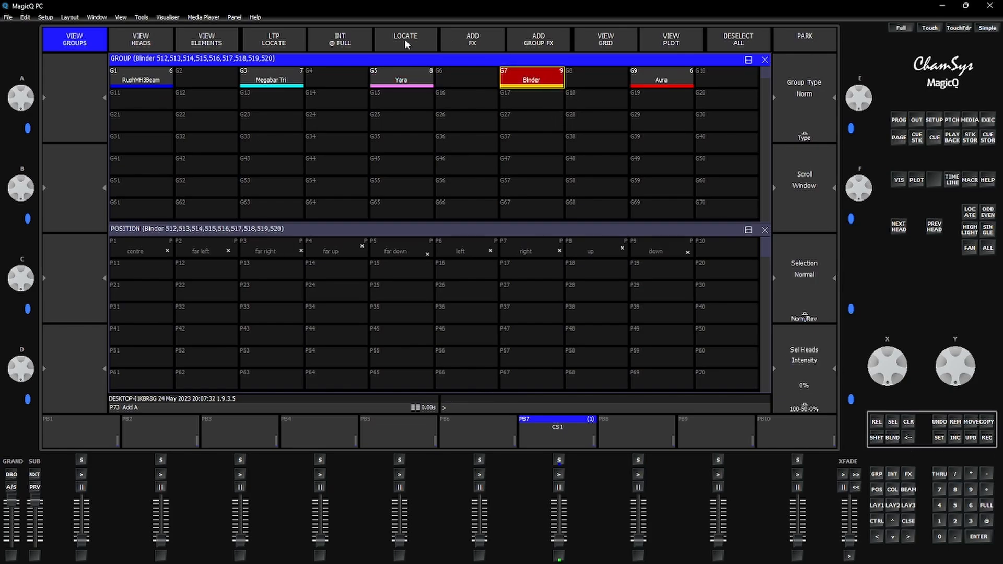
left_click(359, 38)
key("ctrl+r")
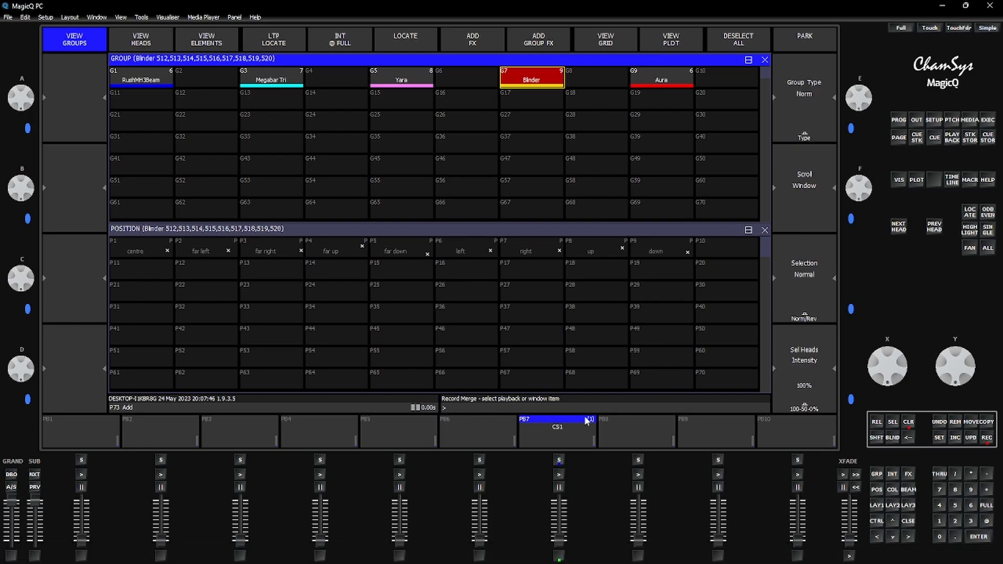
left_click(559, 461)
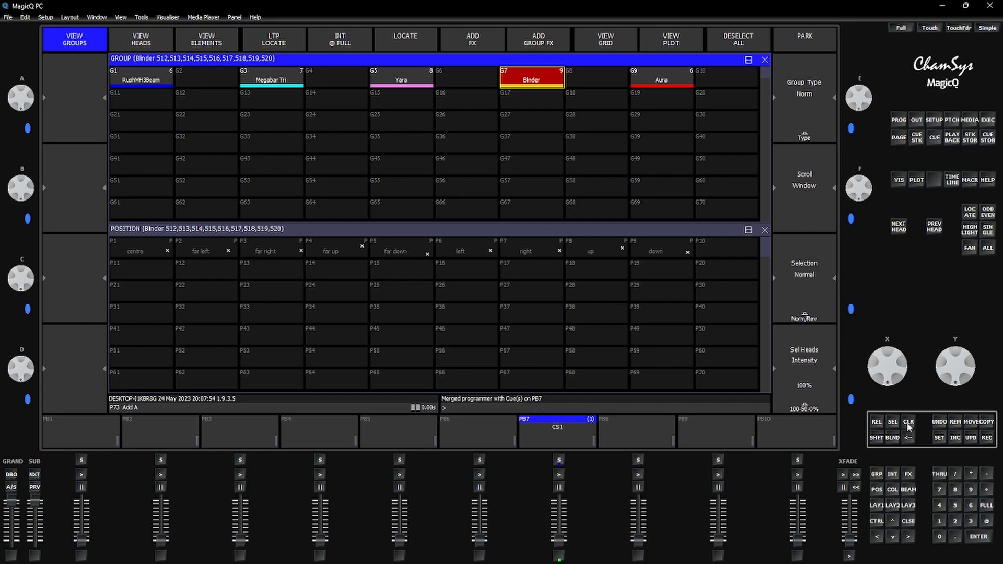
left_click(909, 423)
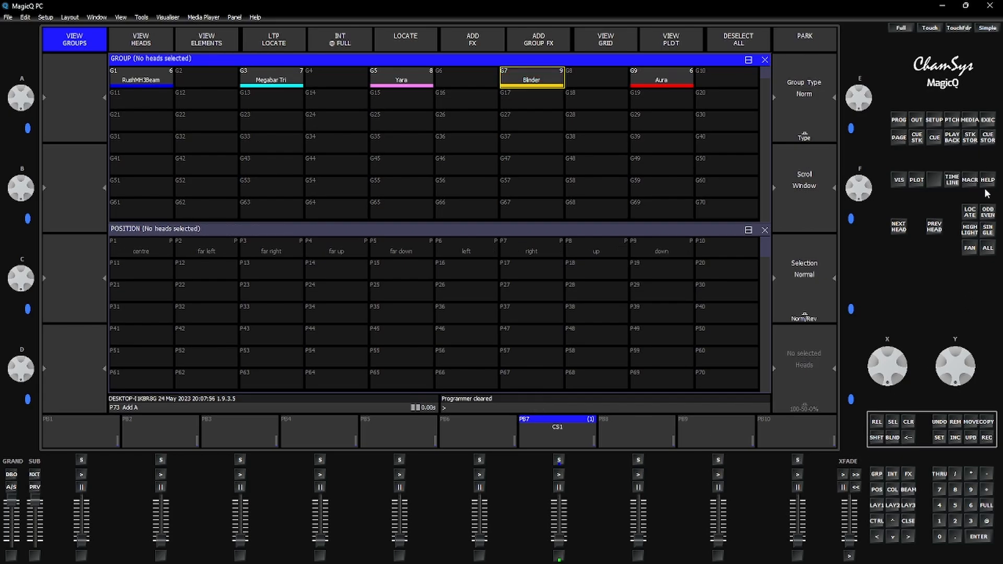
- Review the Rec Merge macro, its /RecMerge automation in MagicQ, and the matching OSC path in Bitfocus Companion
left_click(971, 180)
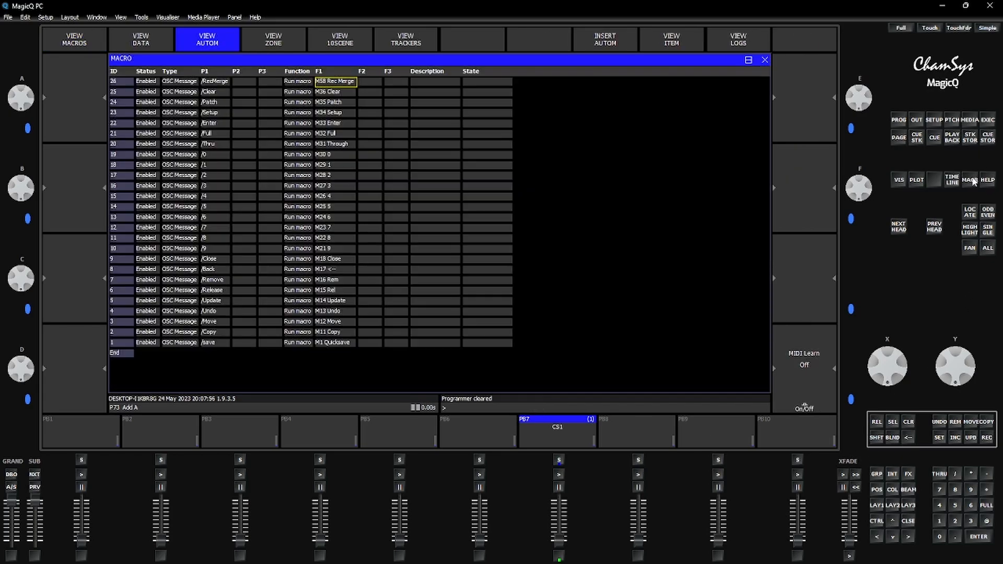
left_click(81, 48)
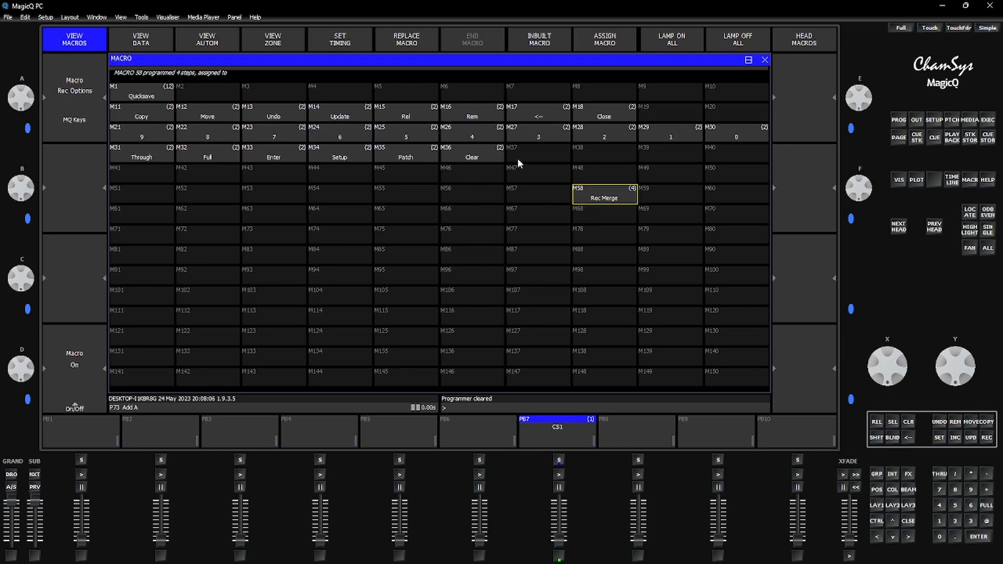
left_click(439, 170)
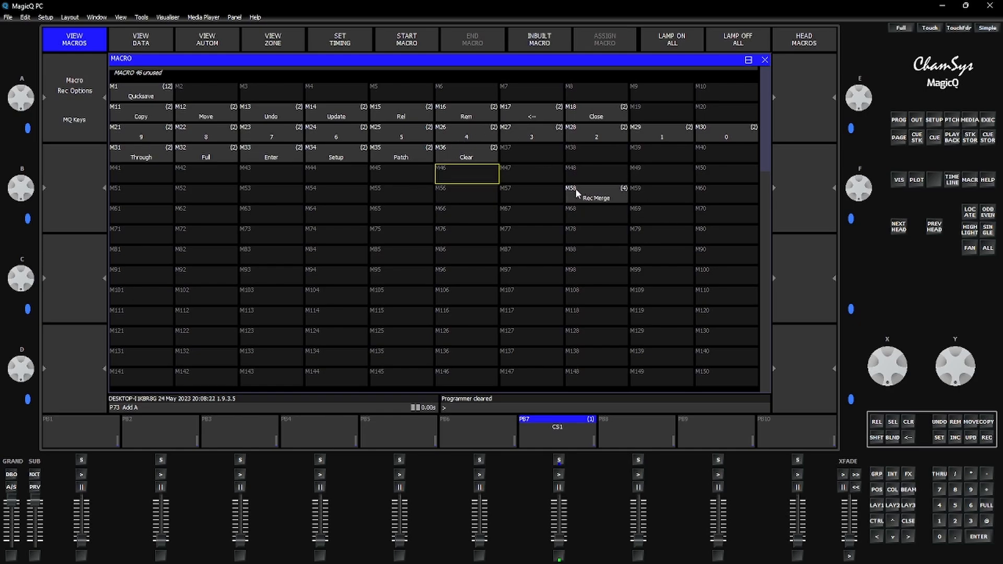
left_click(217, 45)
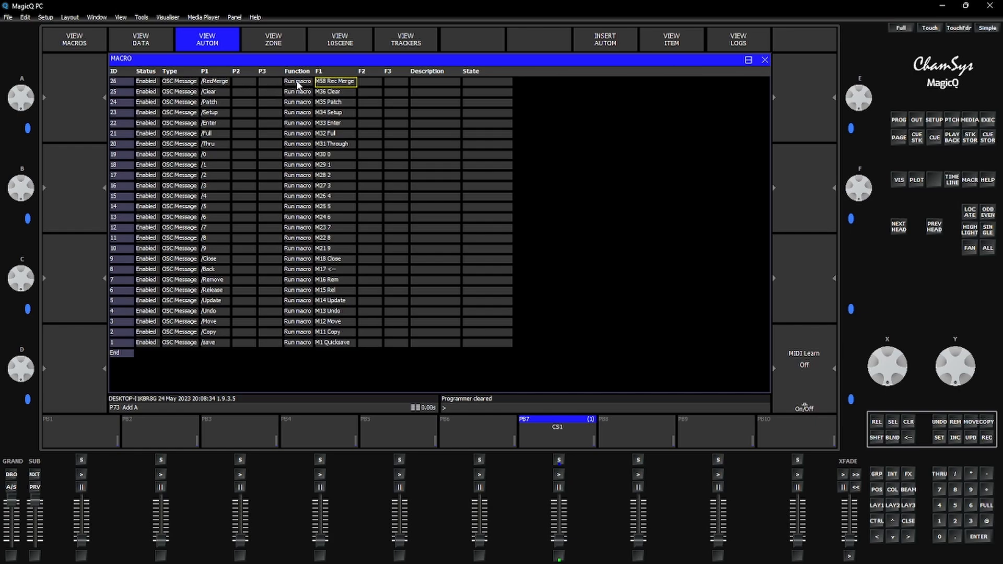
left_click(548, 552)
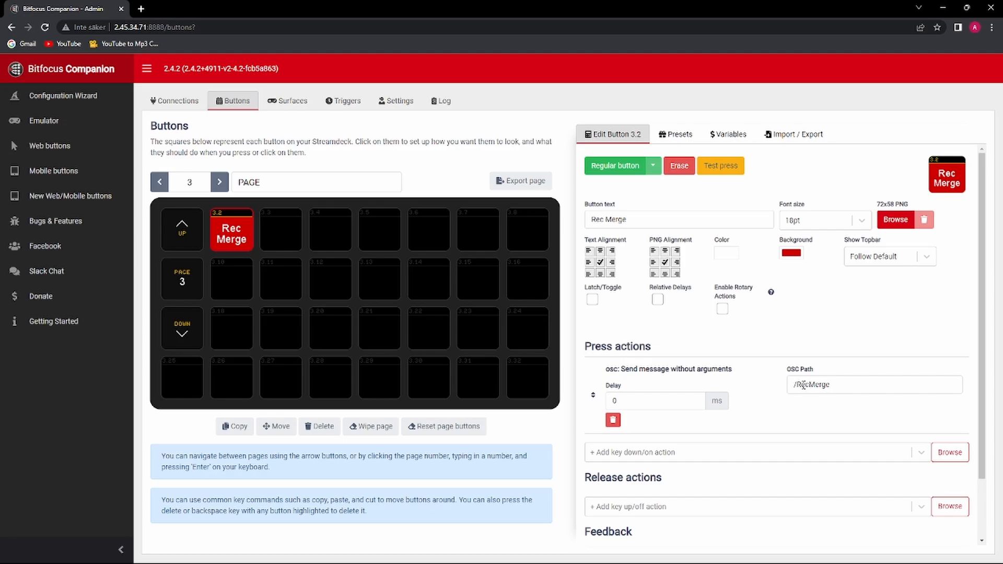
left_click(502, 551)
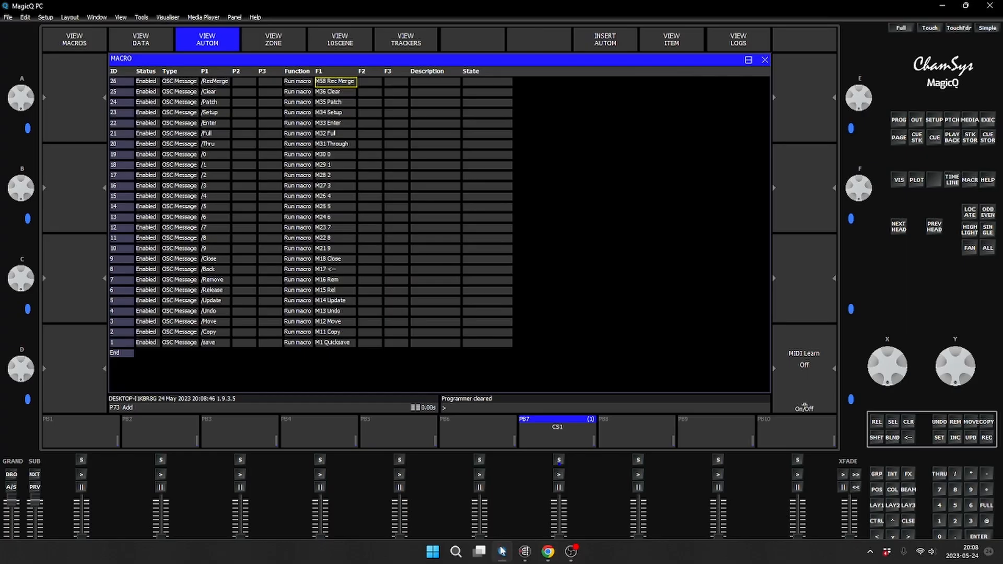